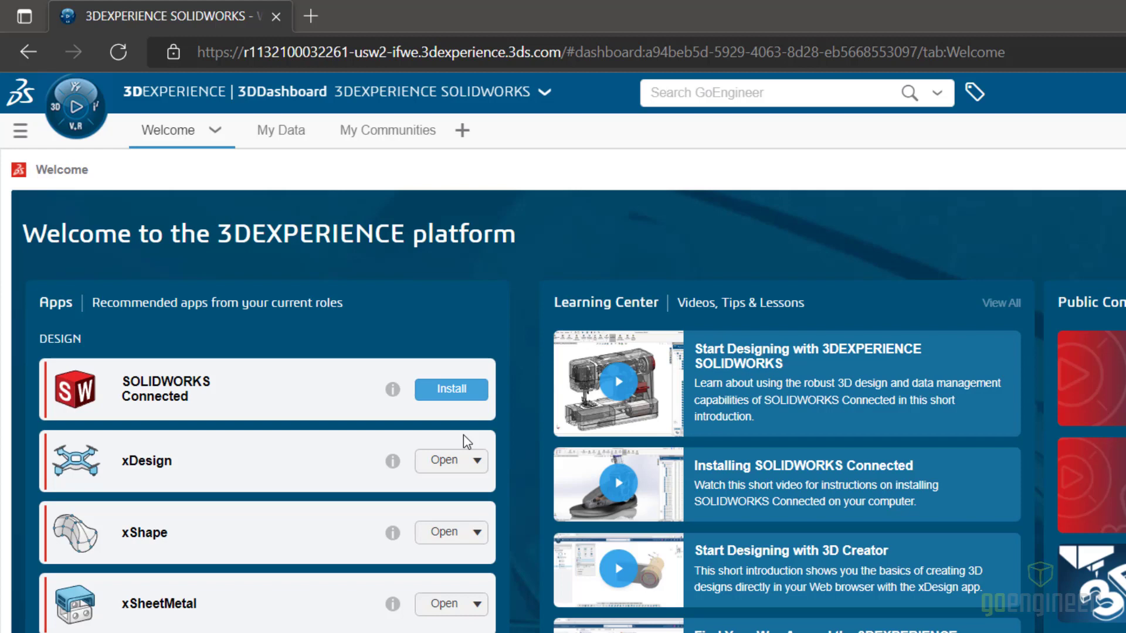
Browse the recommended apps on the Welcome page and open the SOLIDWORKS News & Info public community.
click(468, 466)
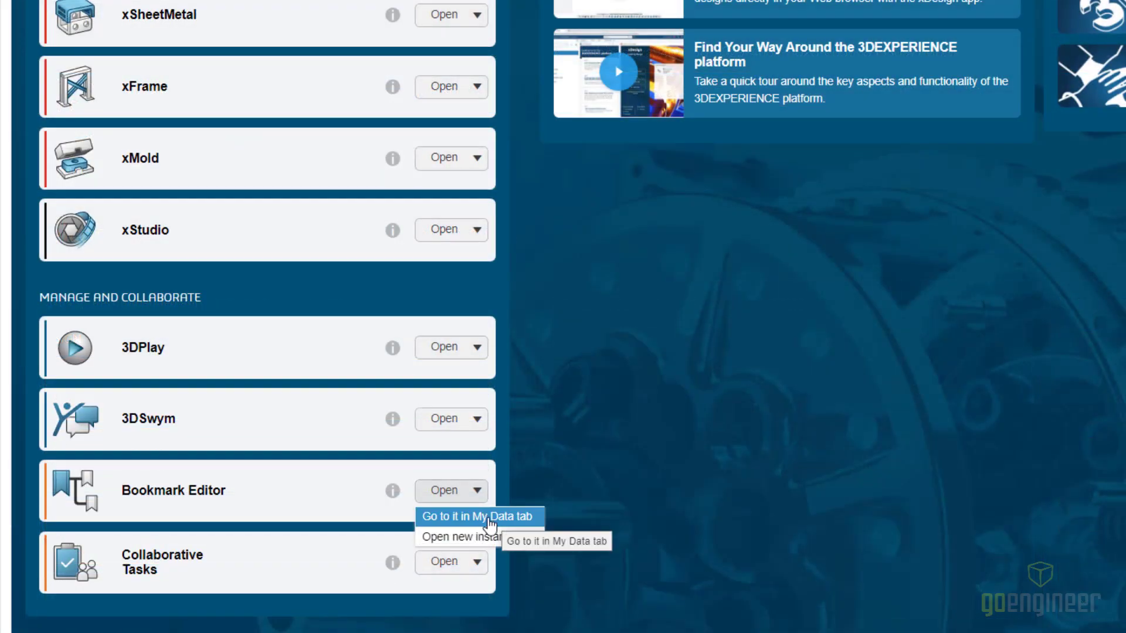
click(565, 443)
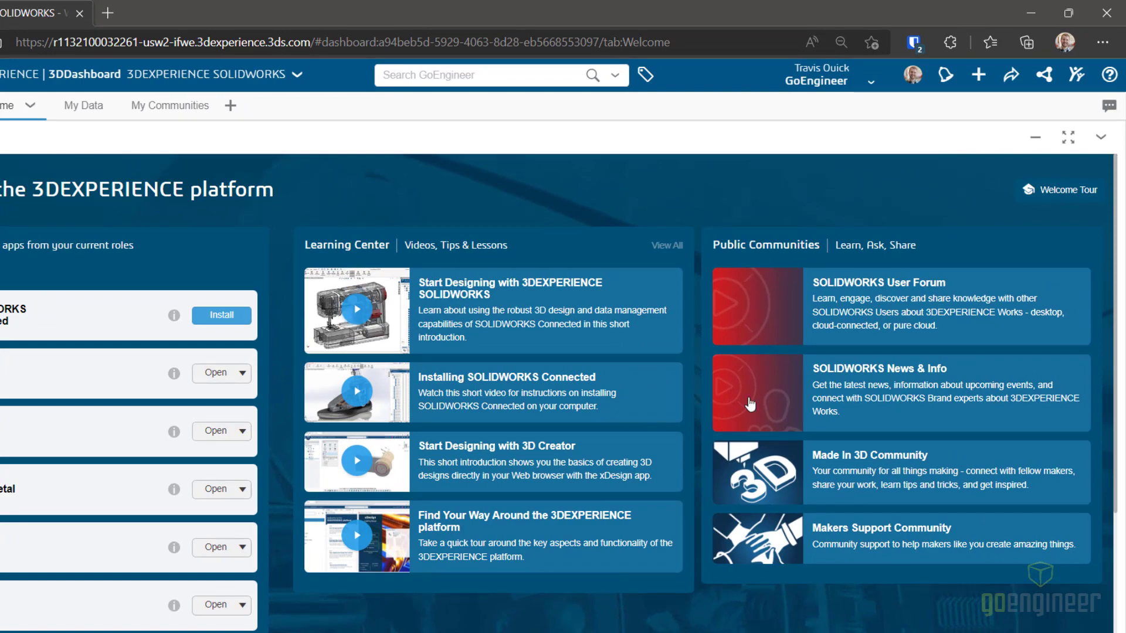
click(750, 404)
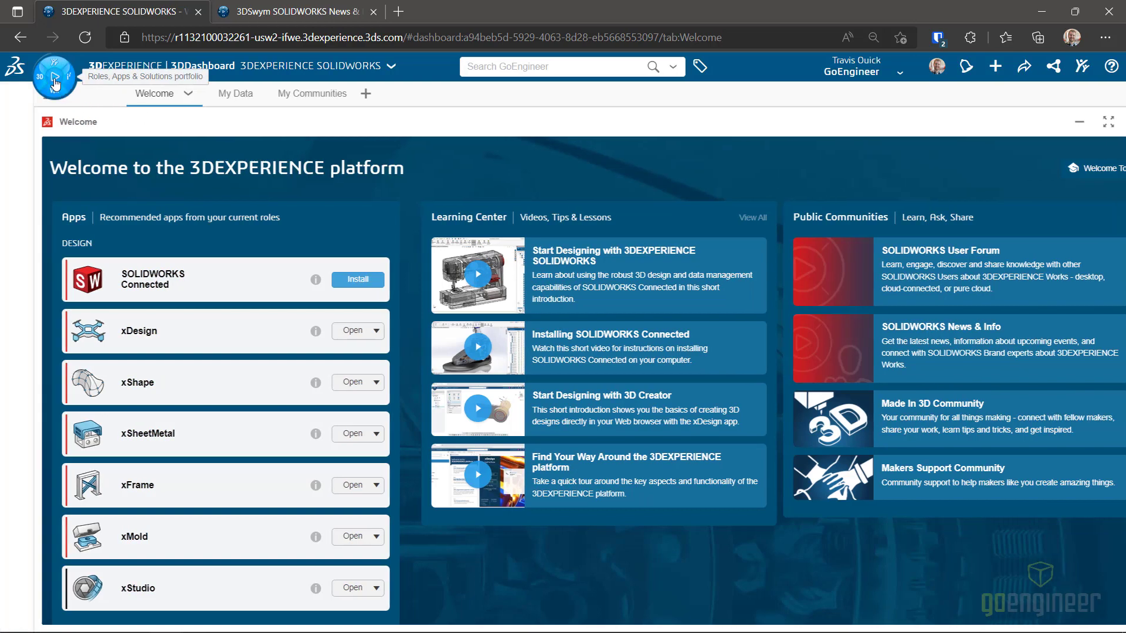
Search the platform apps for "welcom" and add the Welcome app to a new dashboard tab.
click(54, 81)
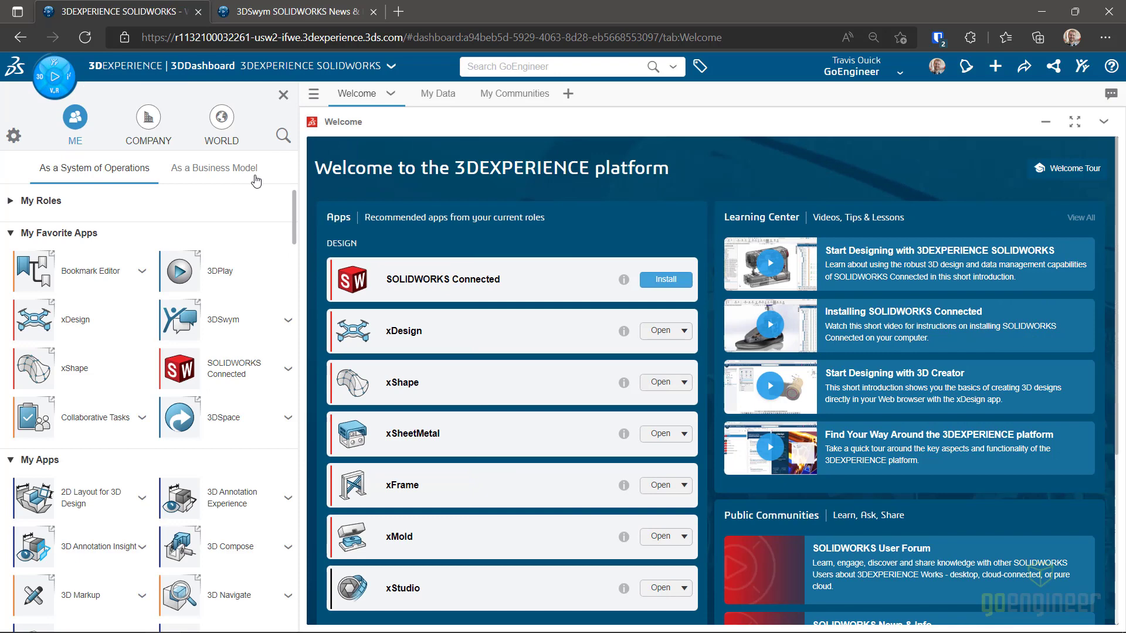
click(293, 134)
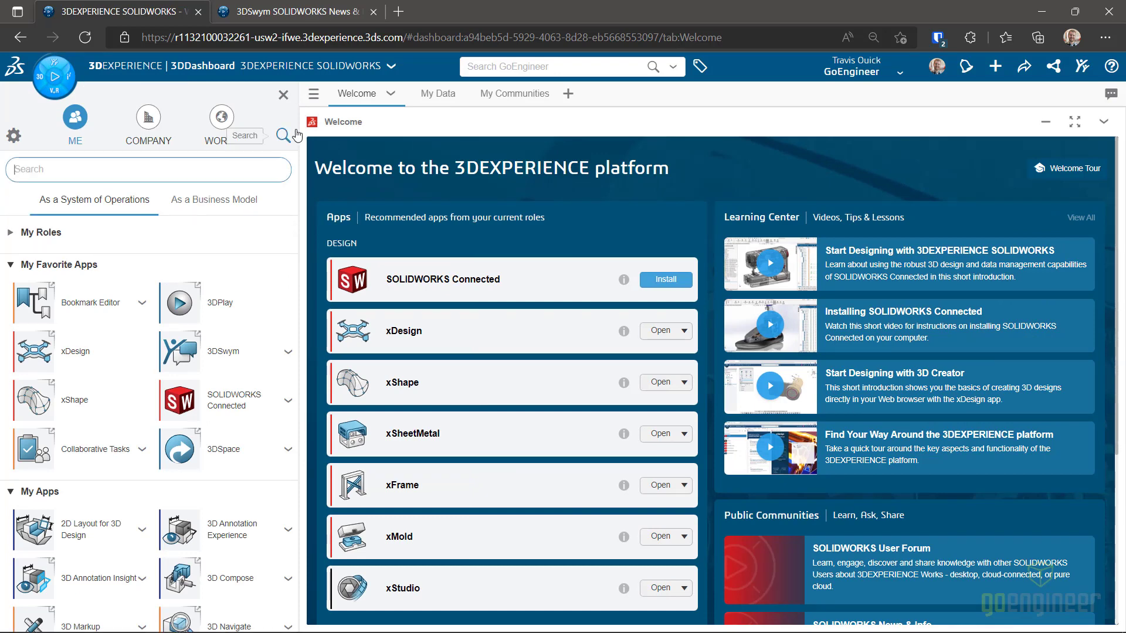
text(welcom)
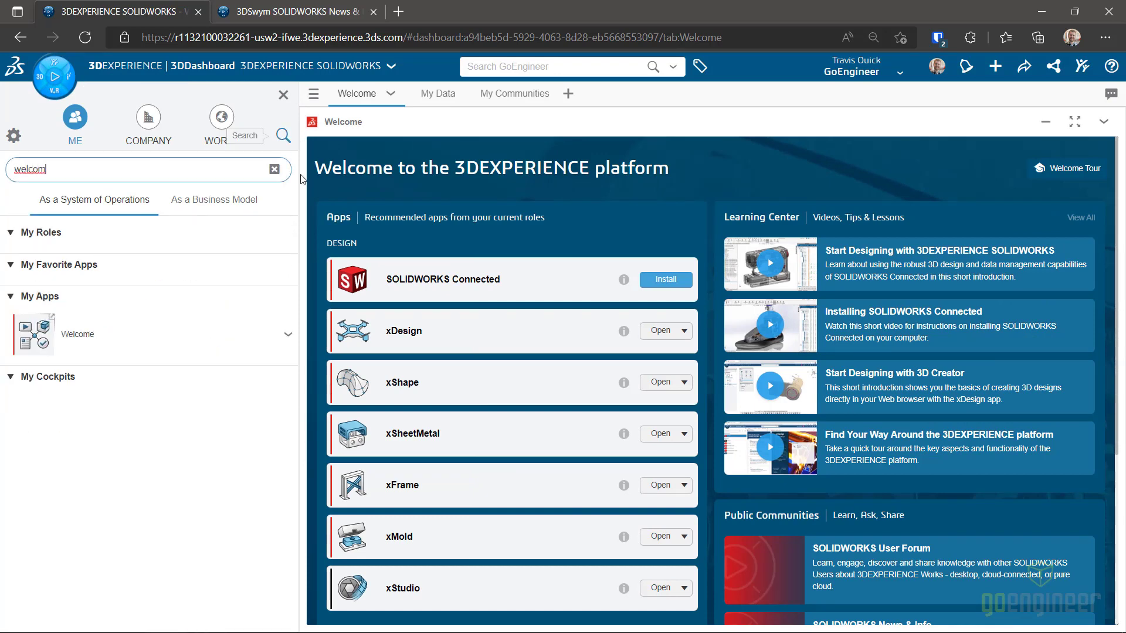
click(578, 103)
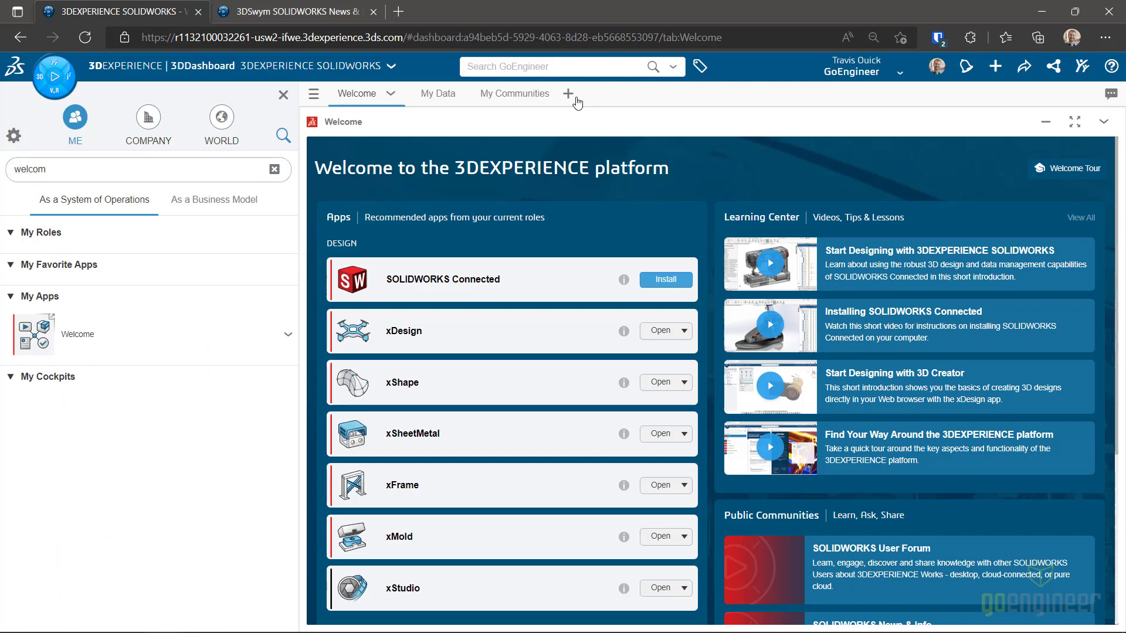
drag(26, 335, 498, 241)
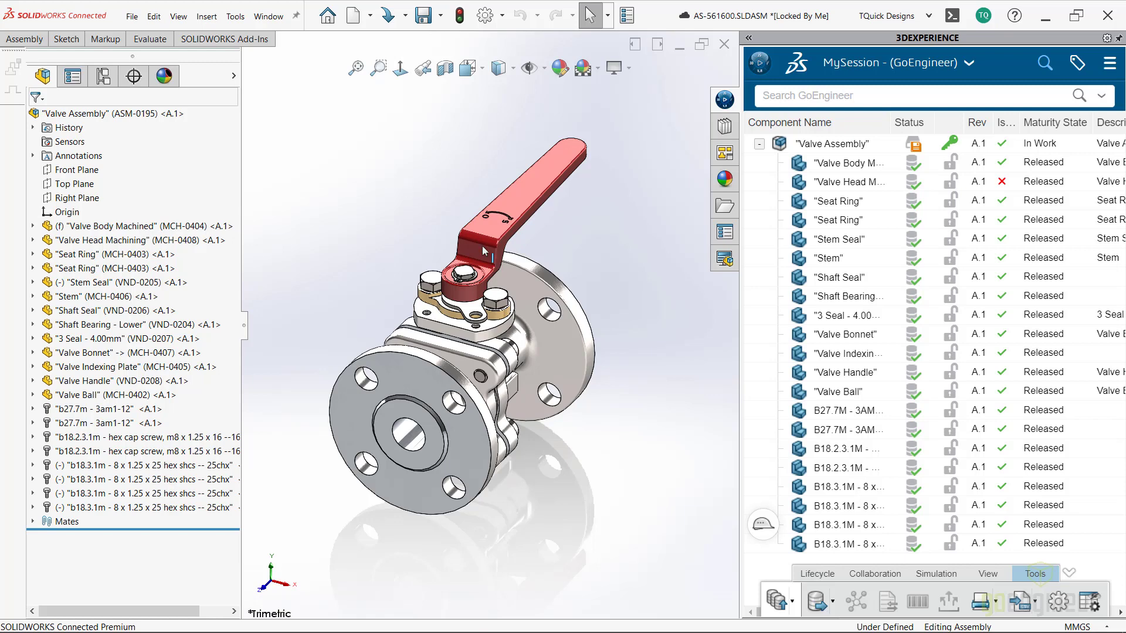
Show the 3DEXPERIENCE files stored on this PC and sort them by lock status.
click(1055, 607)
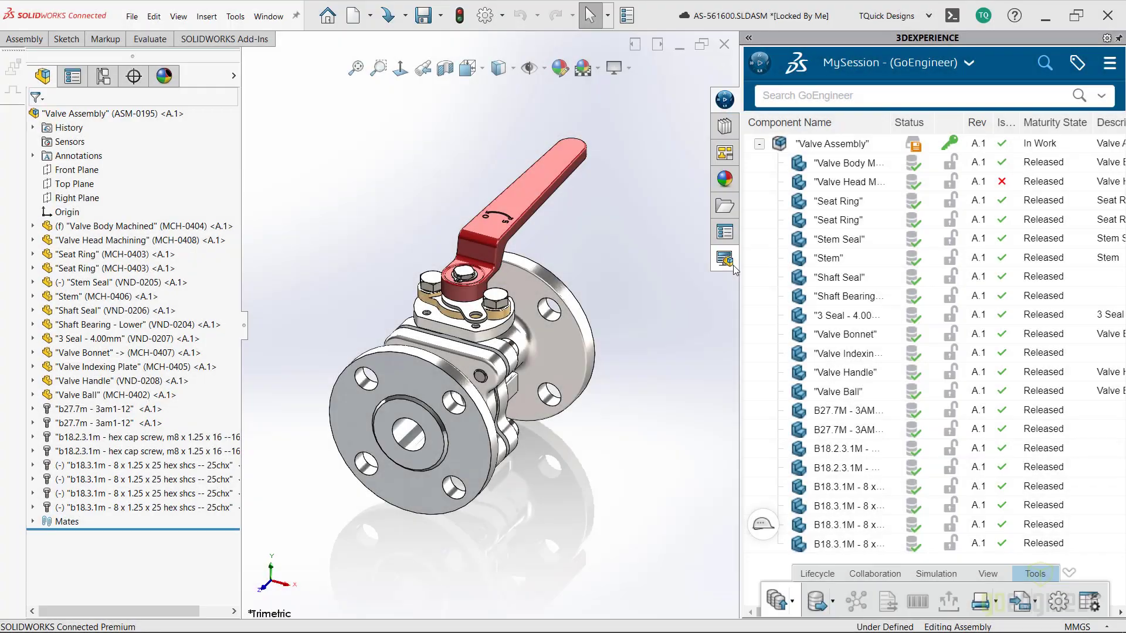
click(724, 259)
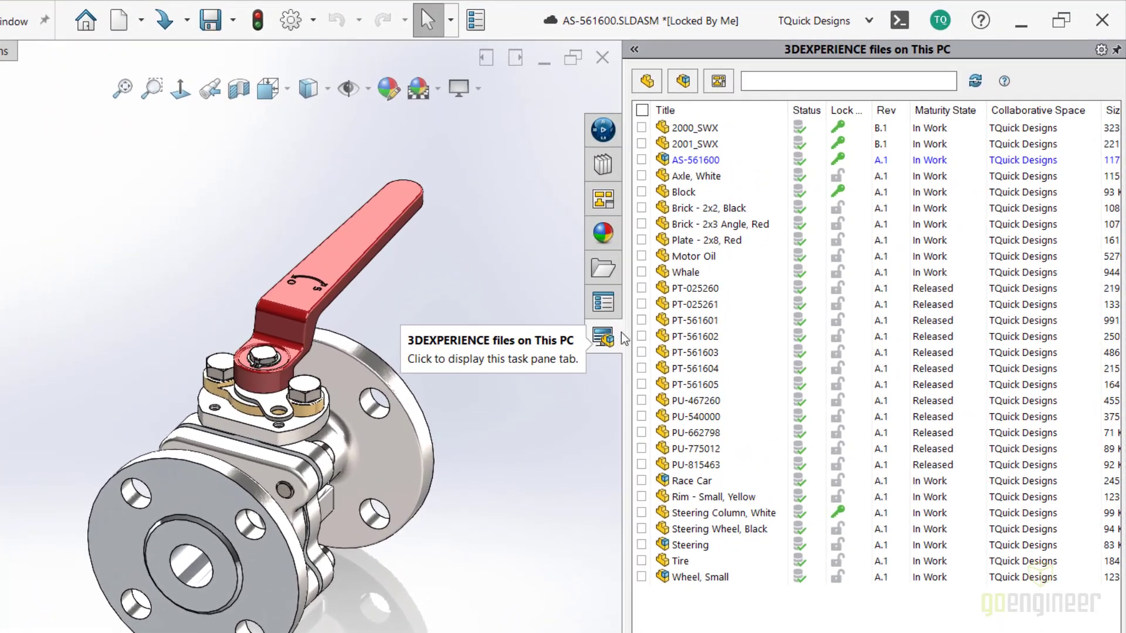
click(861, 113)
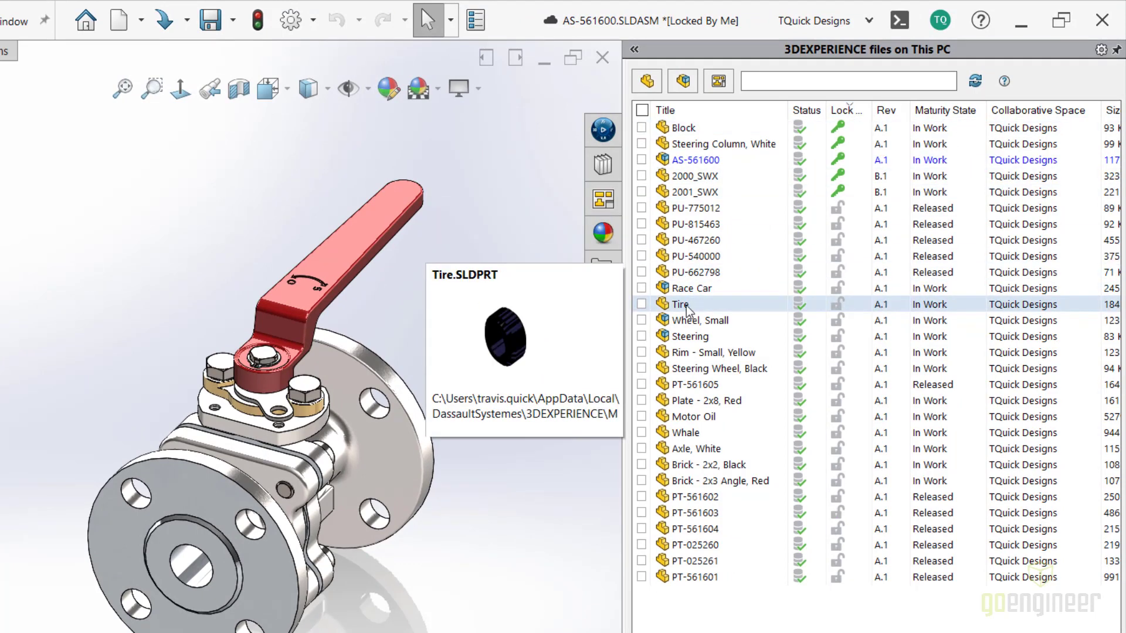
Open the Tire part from the local files list into its own window, then return to the 3DEXPERIENCE session.
drag(686, 305, 529, 36)
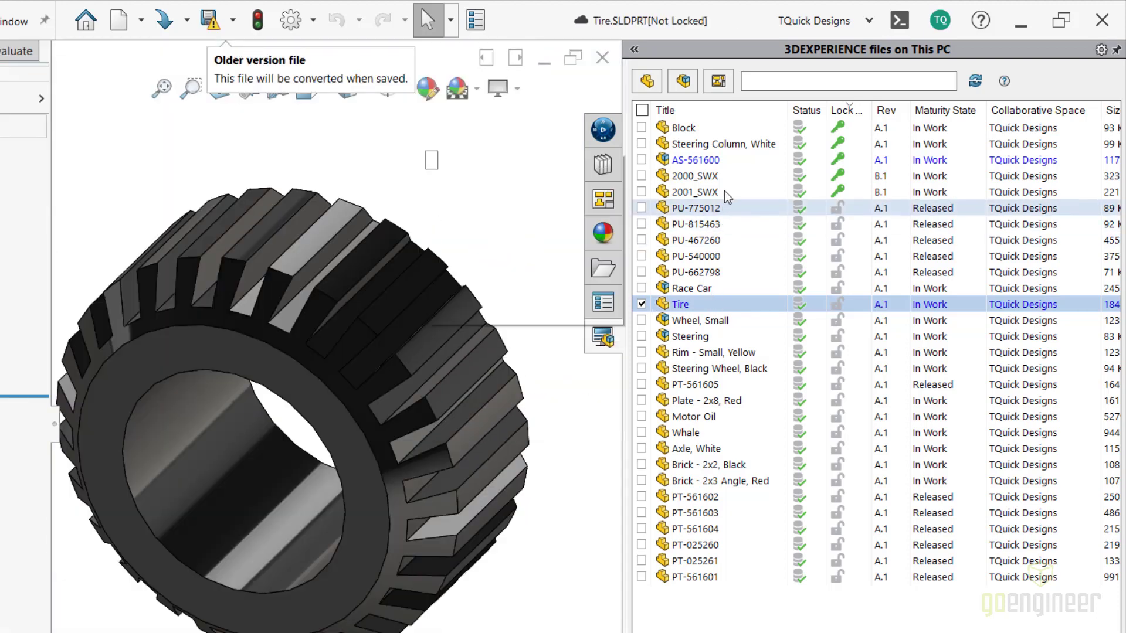
mouse_move(728, 159)
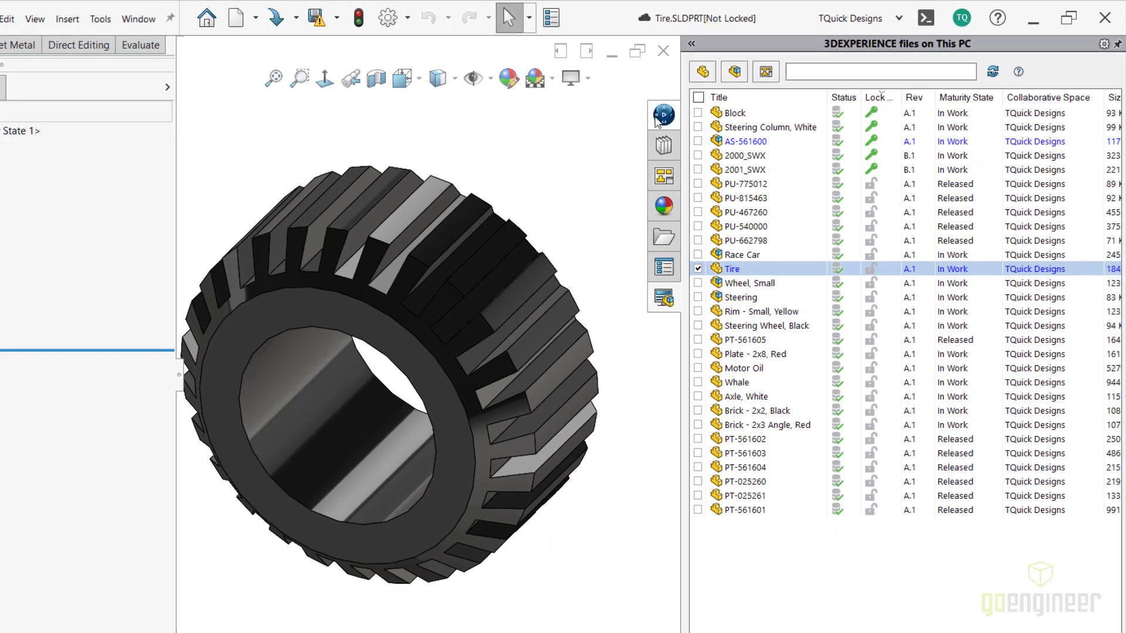
click(593, 134)
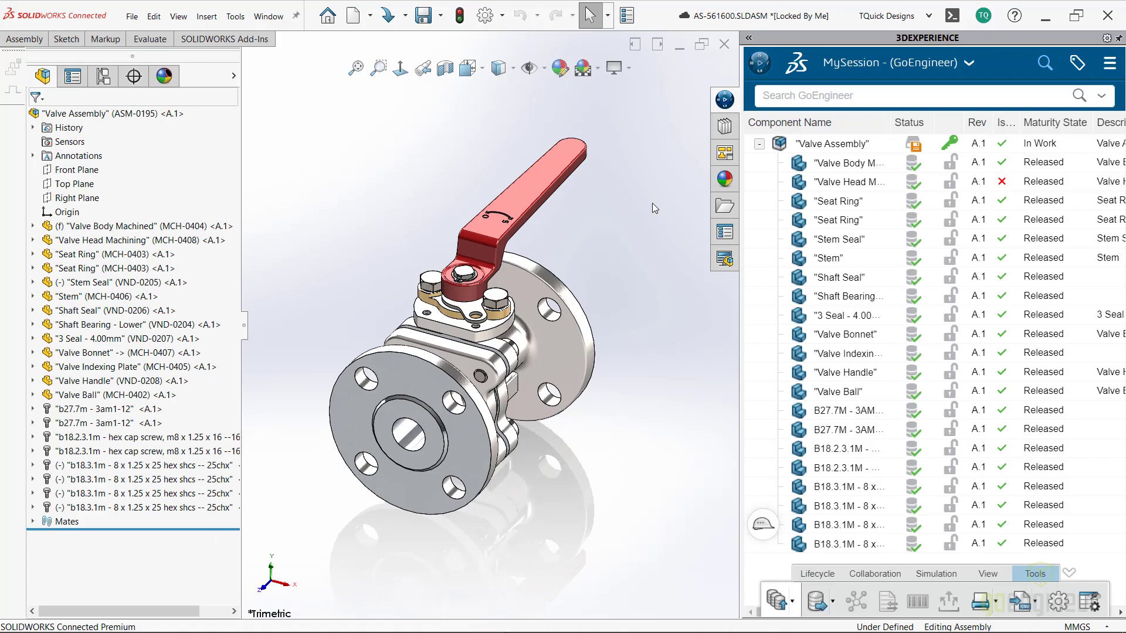
Sort the session components by last-revision status and replace the Valve Head Machining part, PT-561602, with revision B.1.
click(1002, 124)
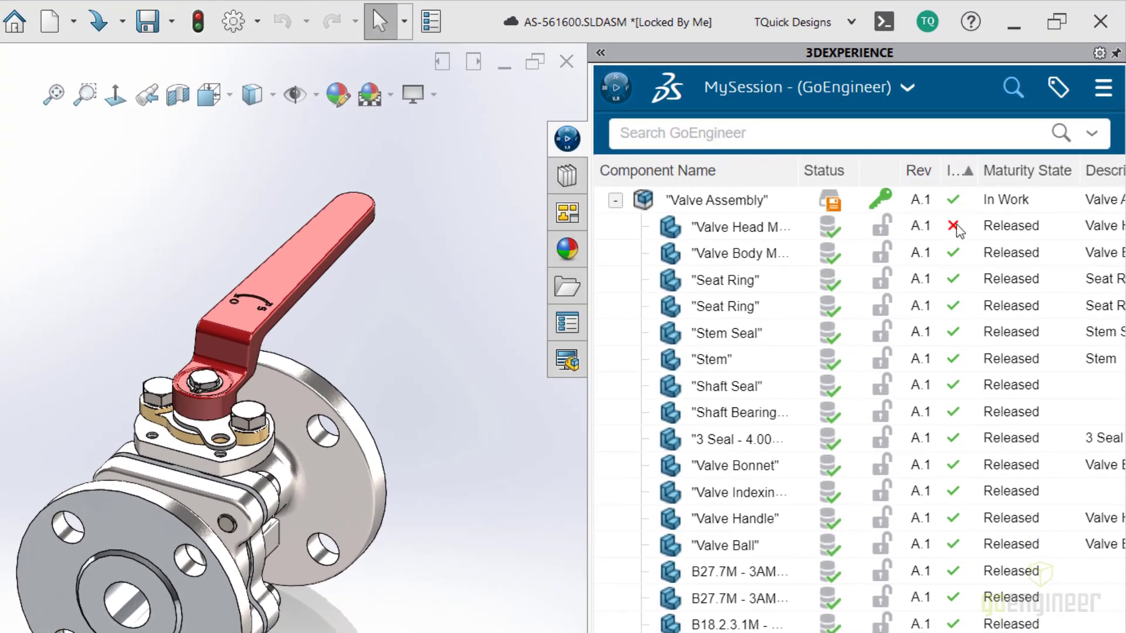
click(727, 230)
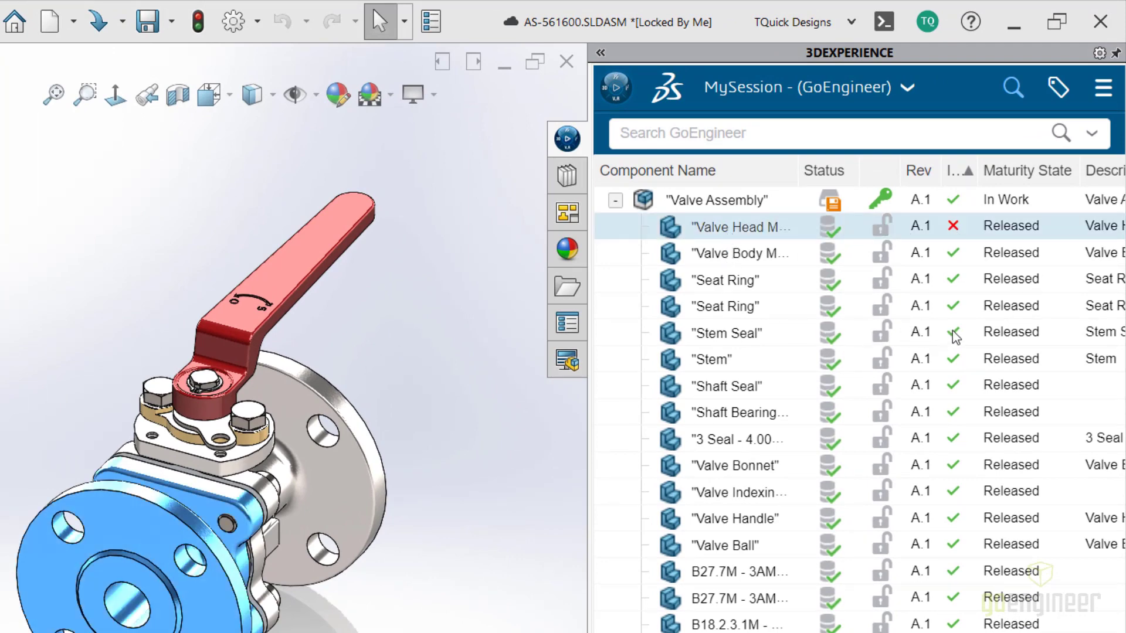
mouse_move(954, 337)
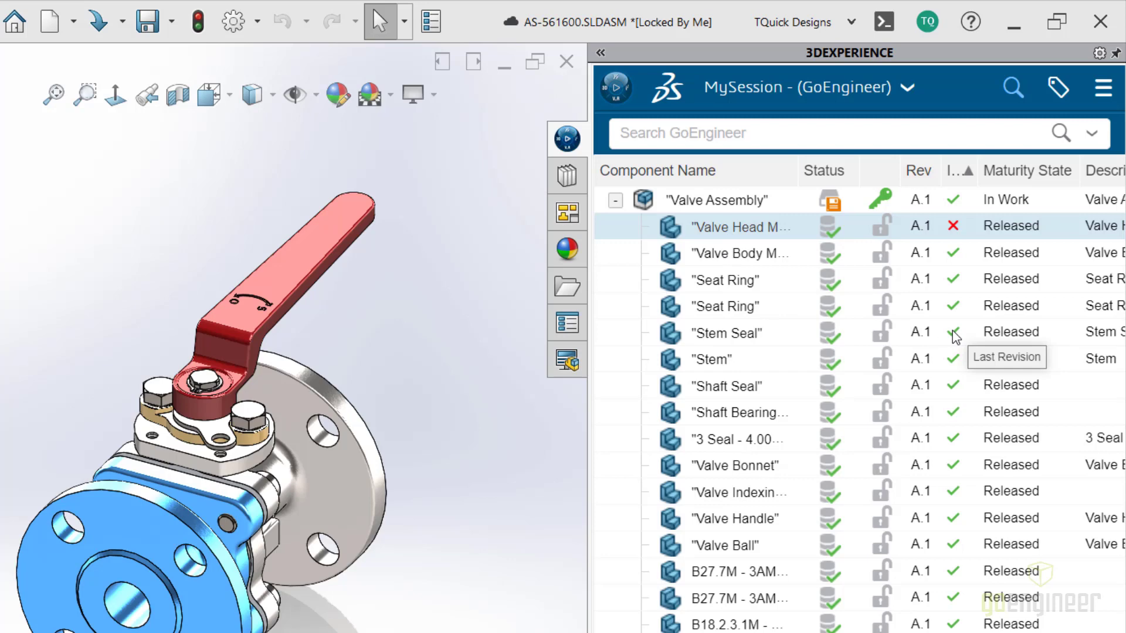
right_click(784, 230)
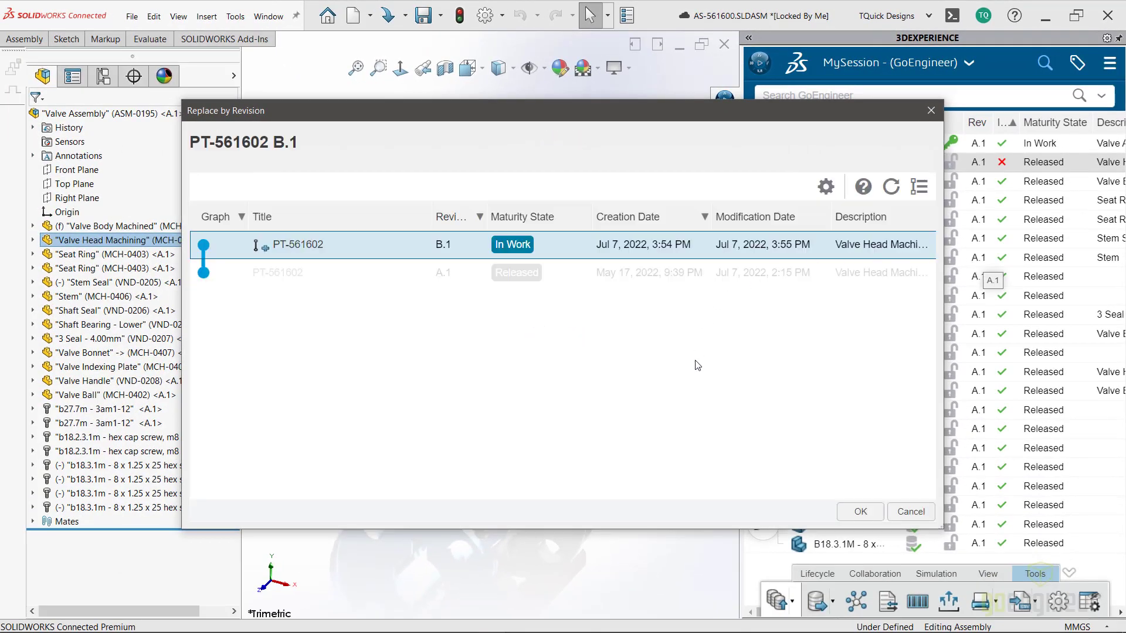
click(844, 511)
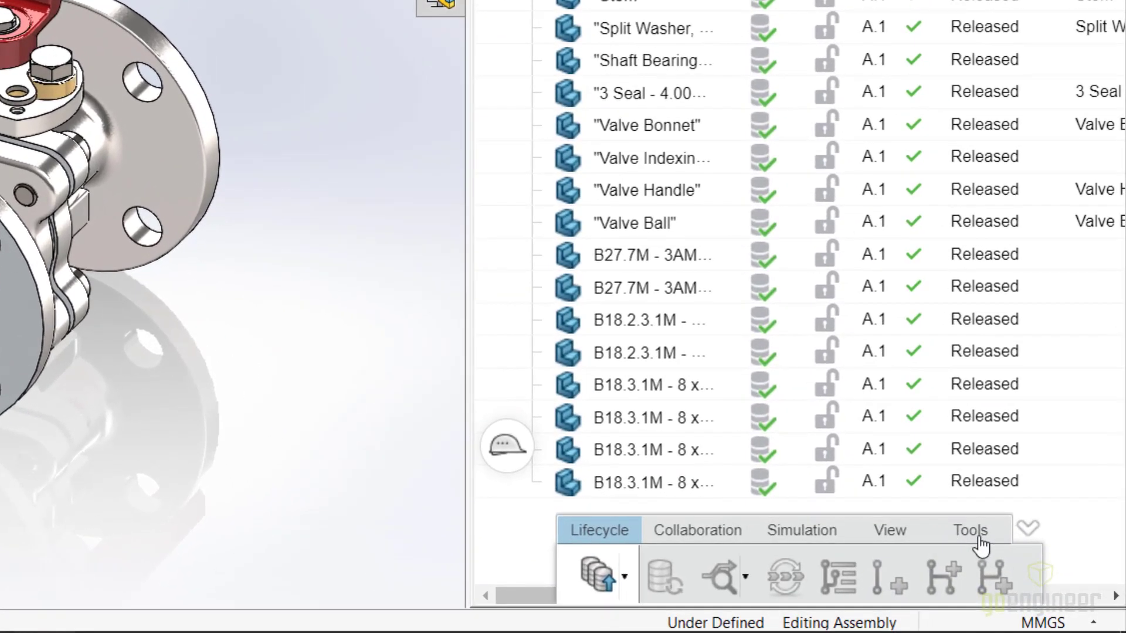
Set up an Export As Package of the valve assembly and select the whole AS-561600 structure.
click(971, 532)
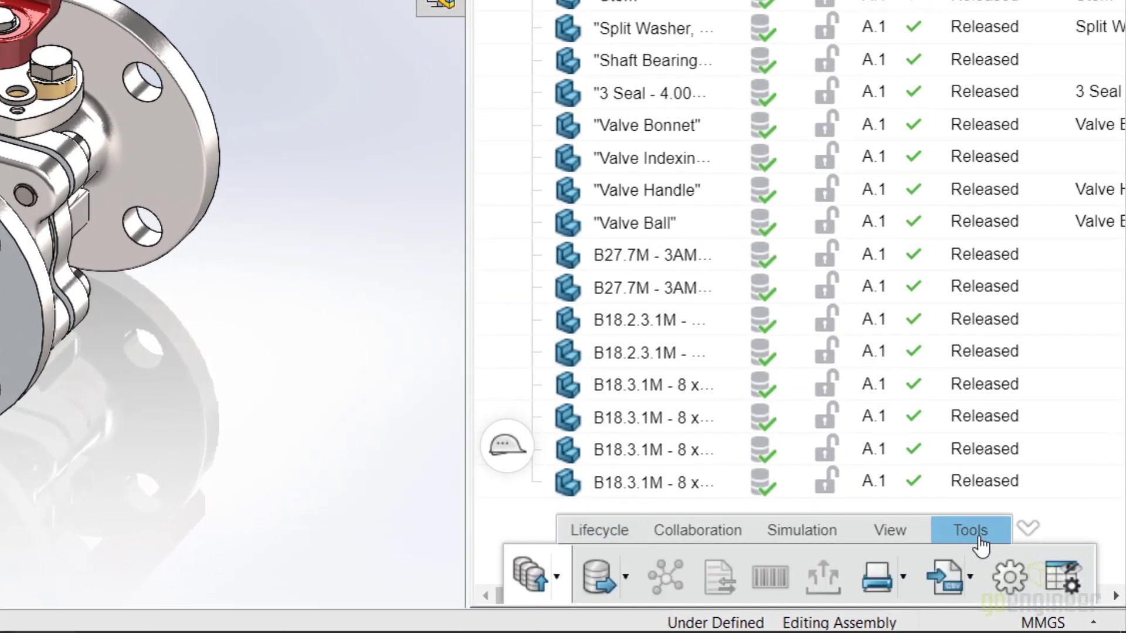
click(627, 576)
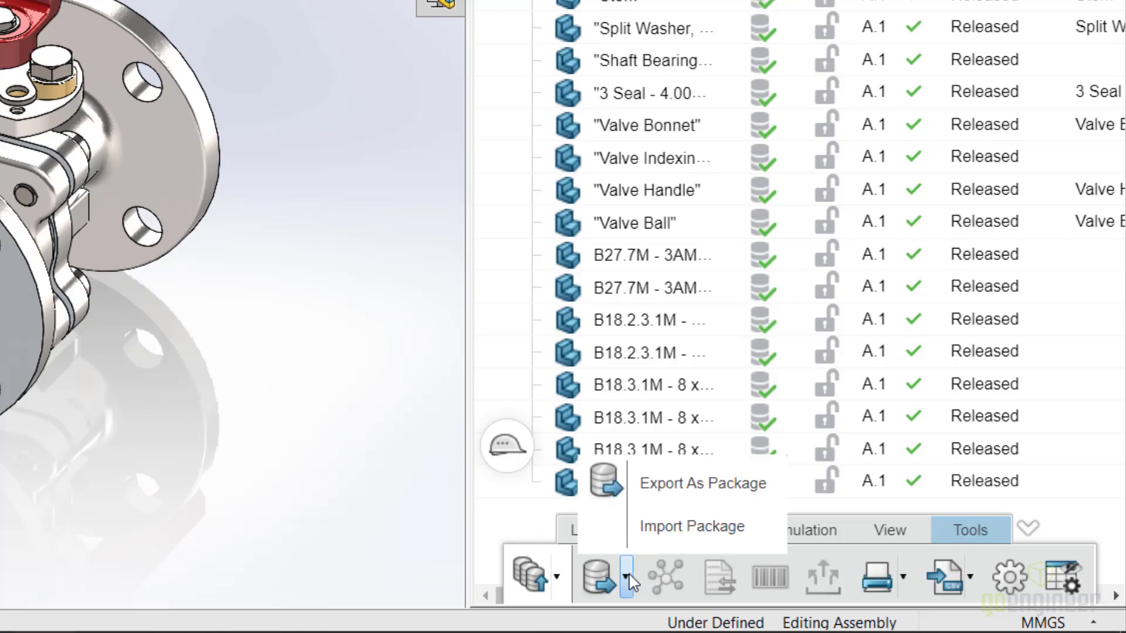
click(644, 487)
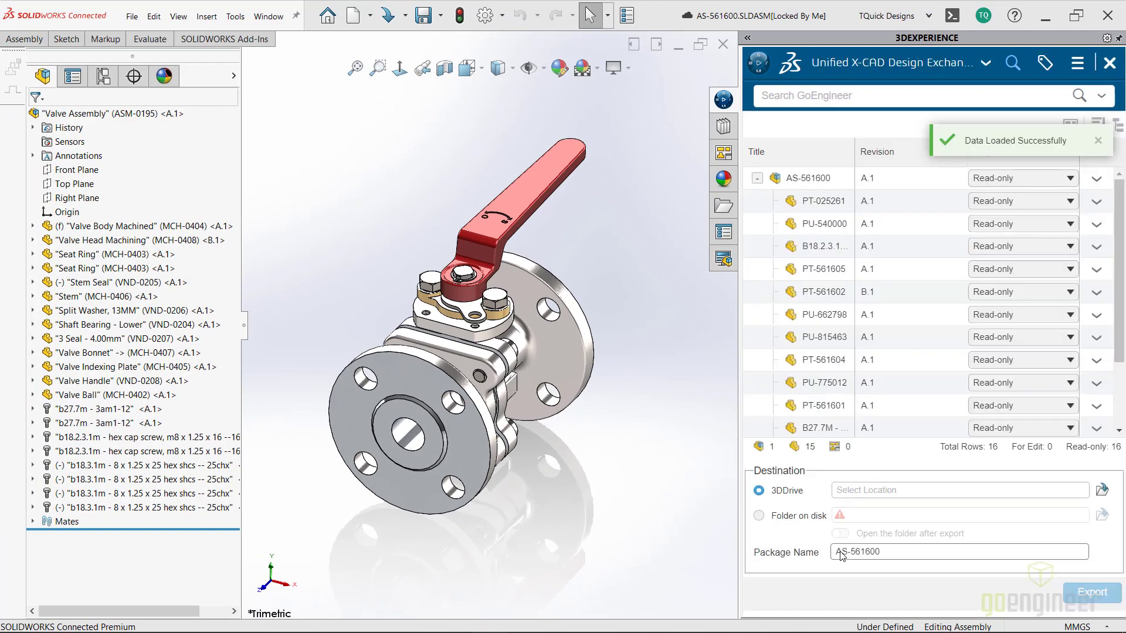
click(825, 186)
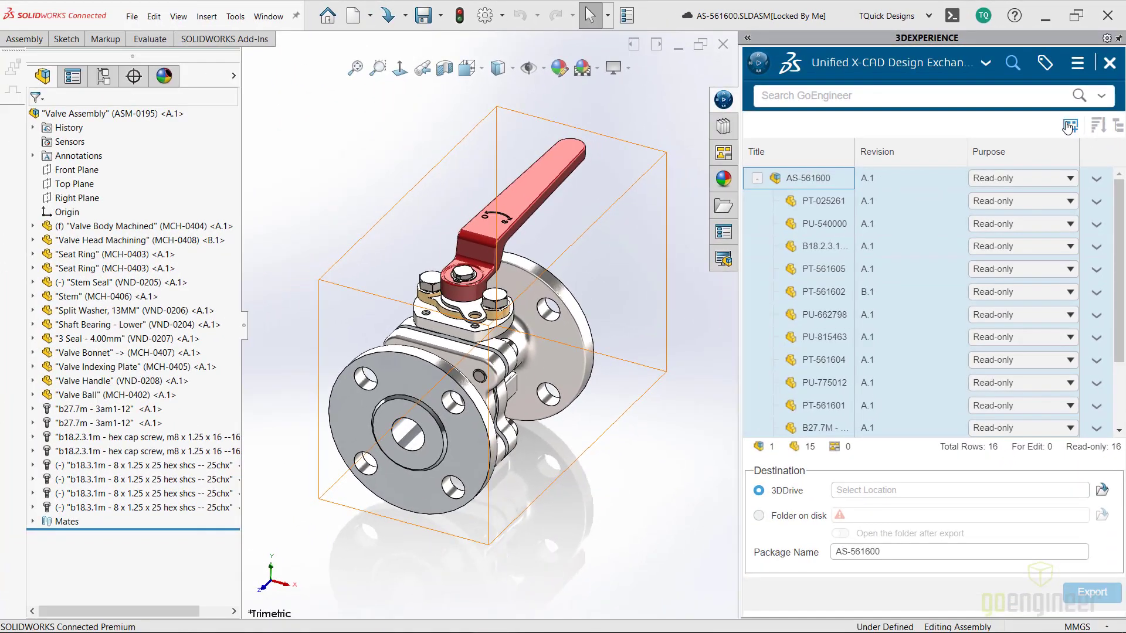
click(1069, 126)
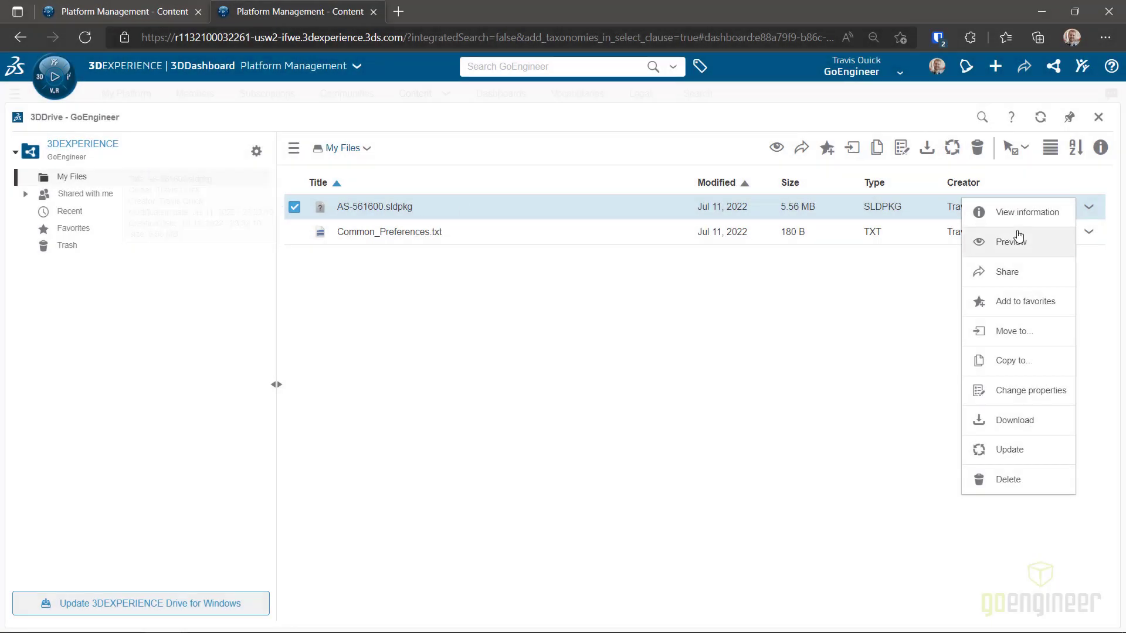
Open the sharing options for AS-561600.sldpkg in 3DDrive and choose to share it by link.
click(1019, 275)
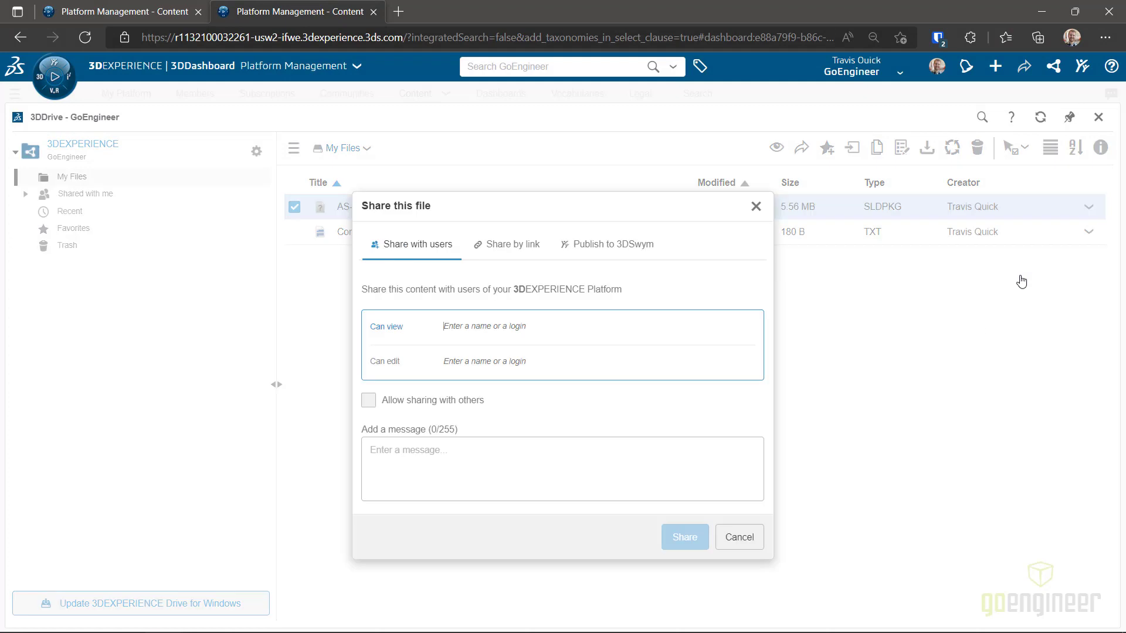
click(512, 246)
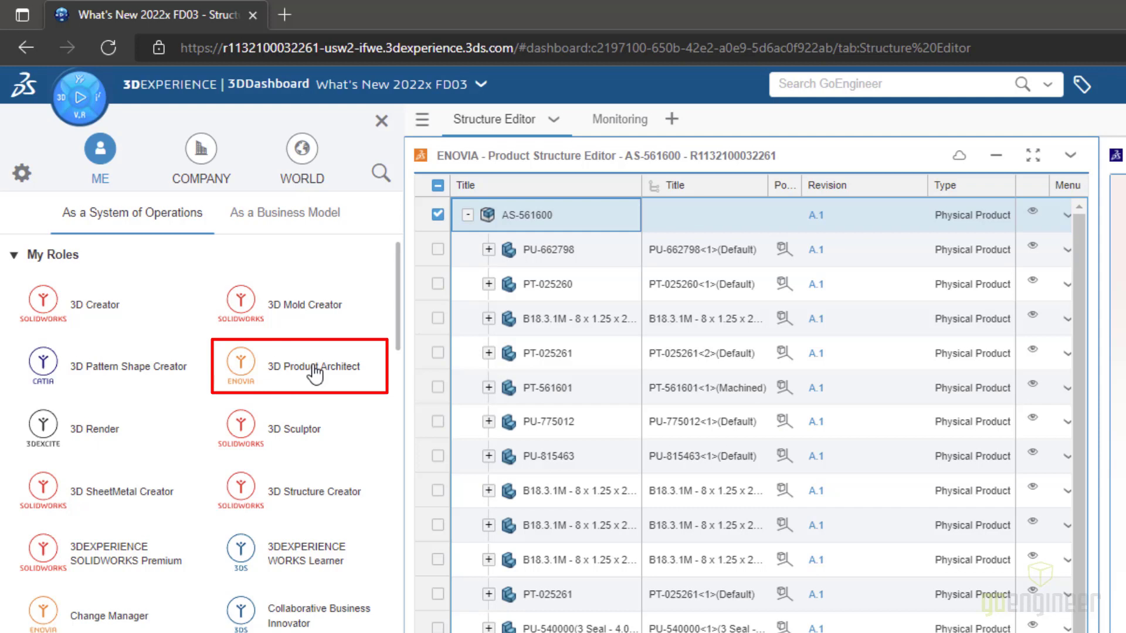
Examine the apps included in the 3D Product Architect role and close the role overview.
click(315, 368)
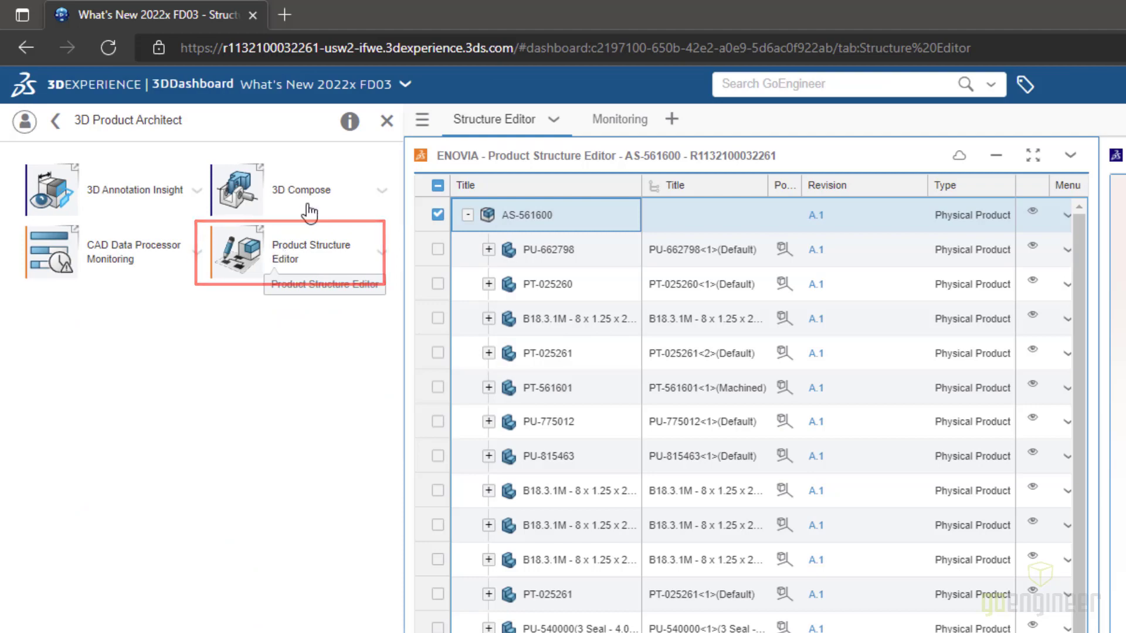
click(380, 118)
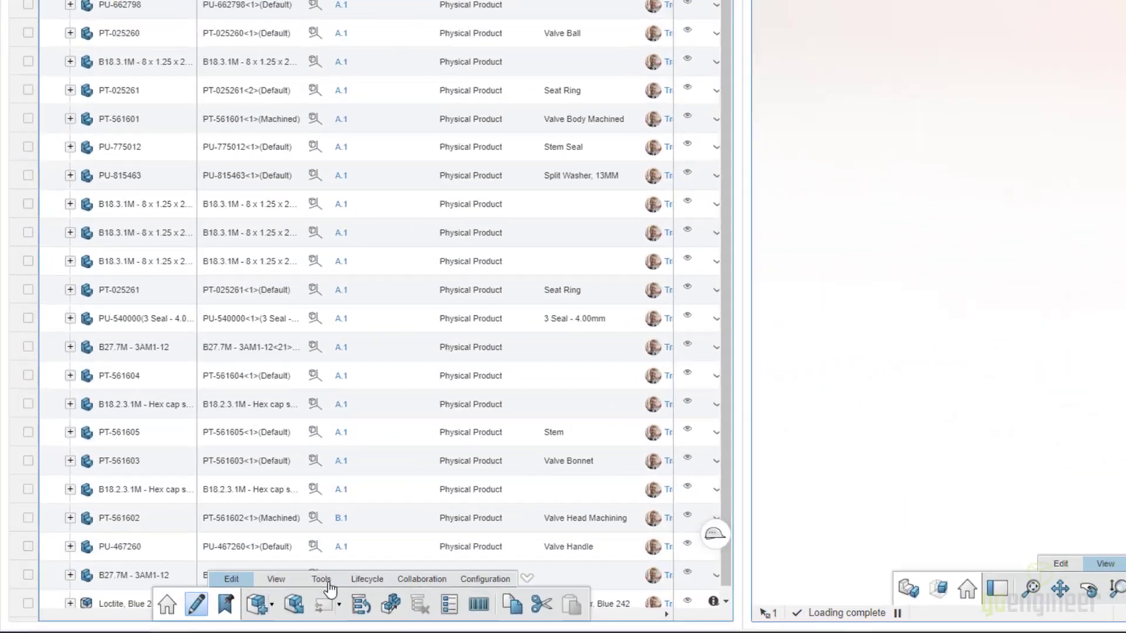
Export the AS-561600 product structure with the CAD Files method, replacing the default title with one beginning "AS-5".
click(244, 592)
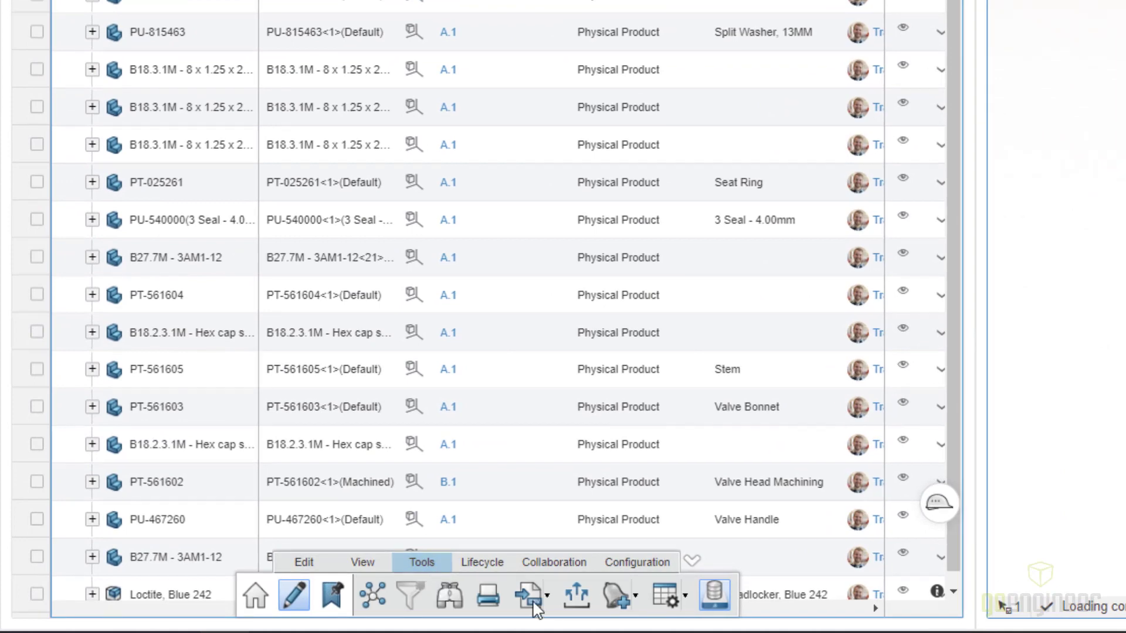
click(548, 597)
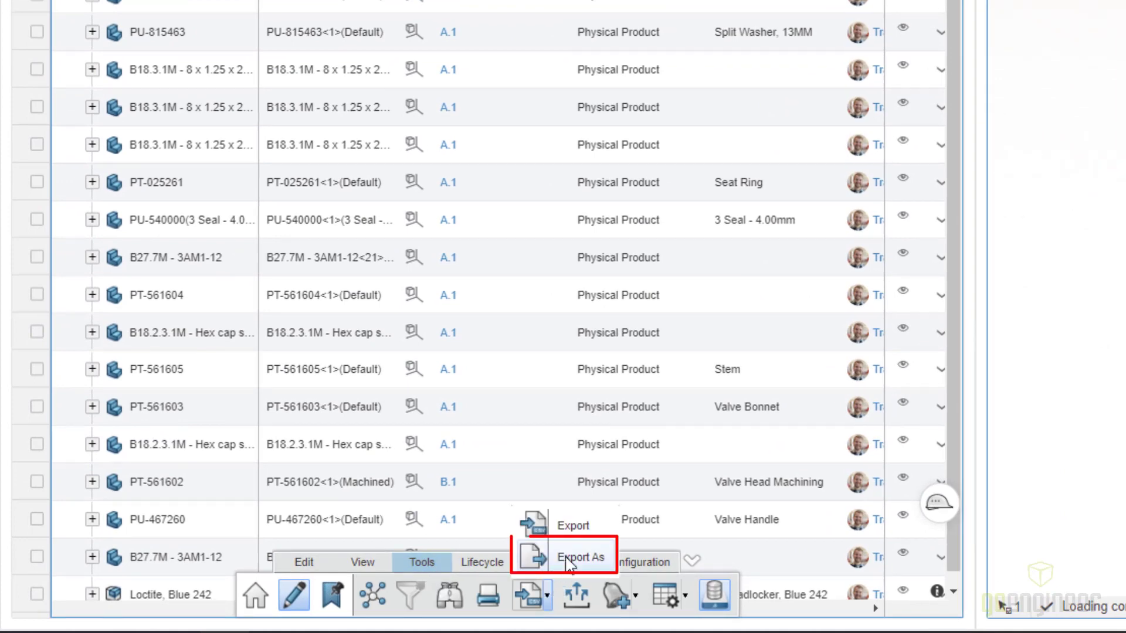
click(568, 560)
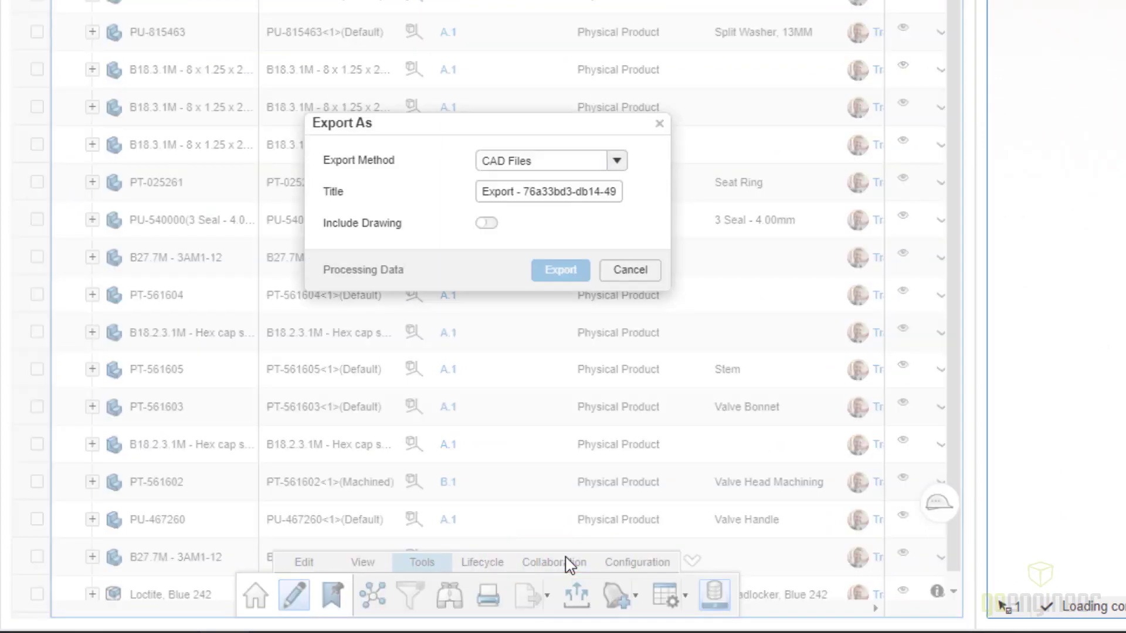
triple_click(563, 191)
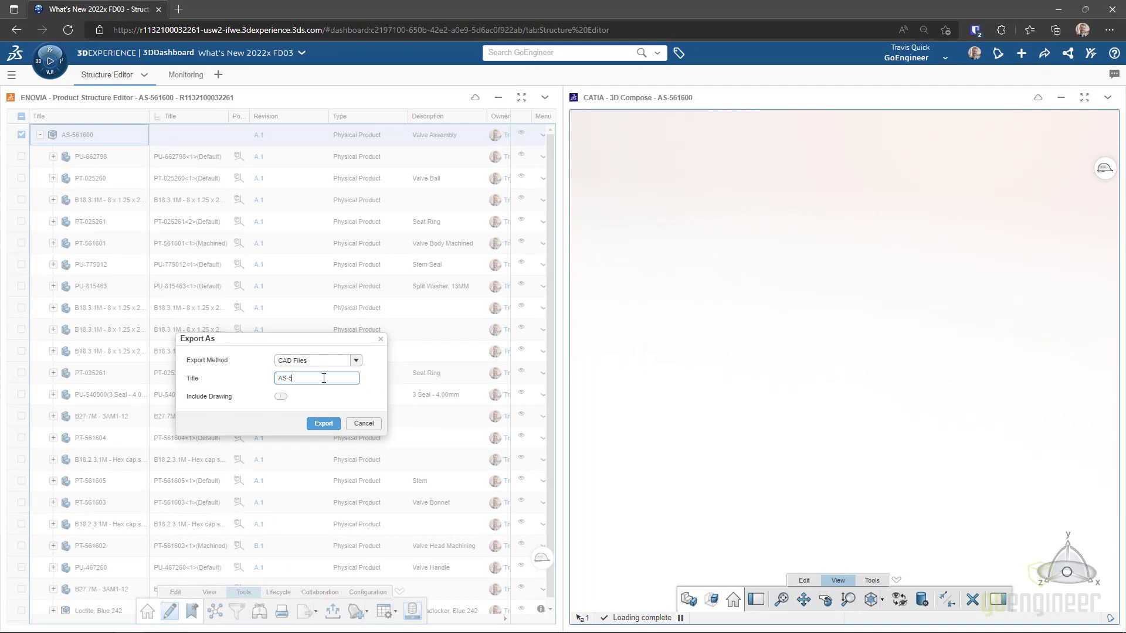
click(323, 423)
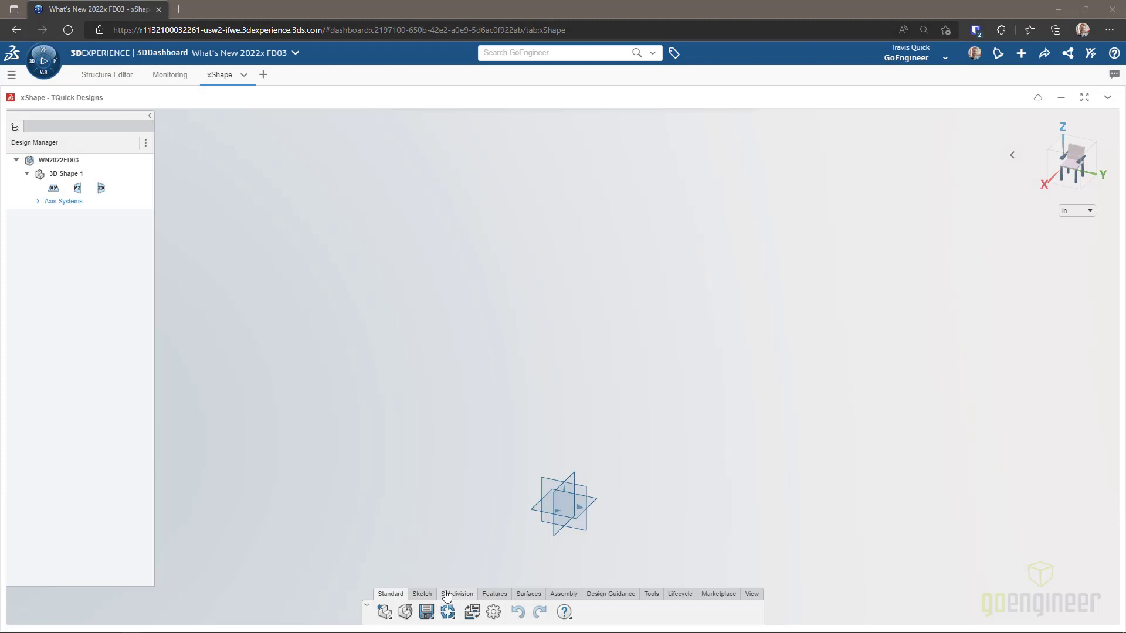
Insert a subdivision Cylinder primitive at the origin, standing upright on the XY plane.
click(457, 594)
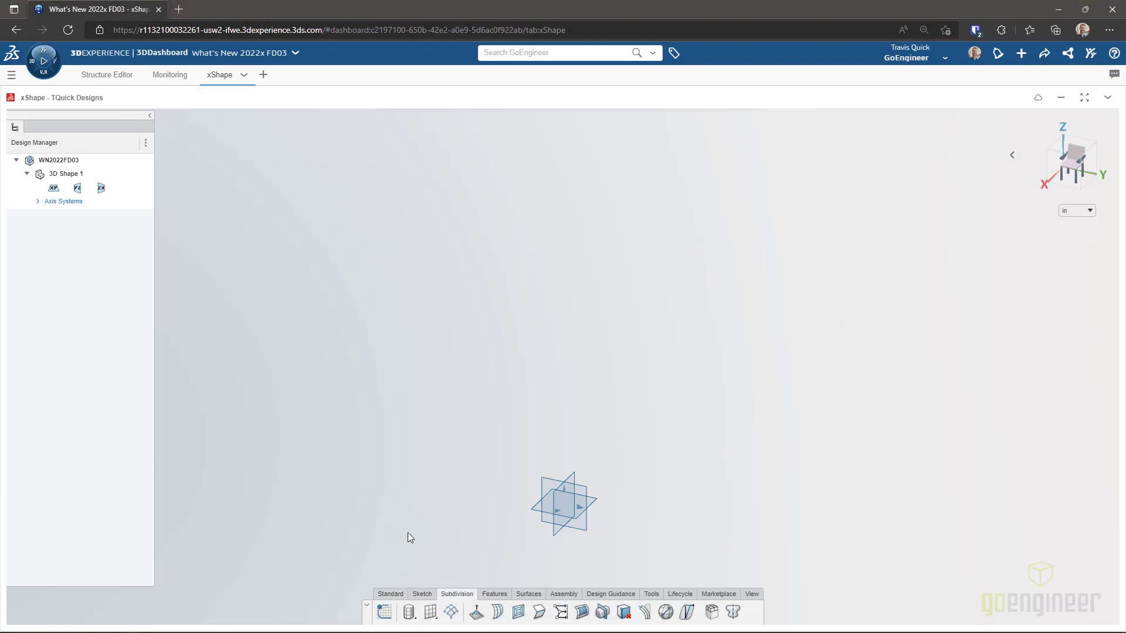
click(415, 622)
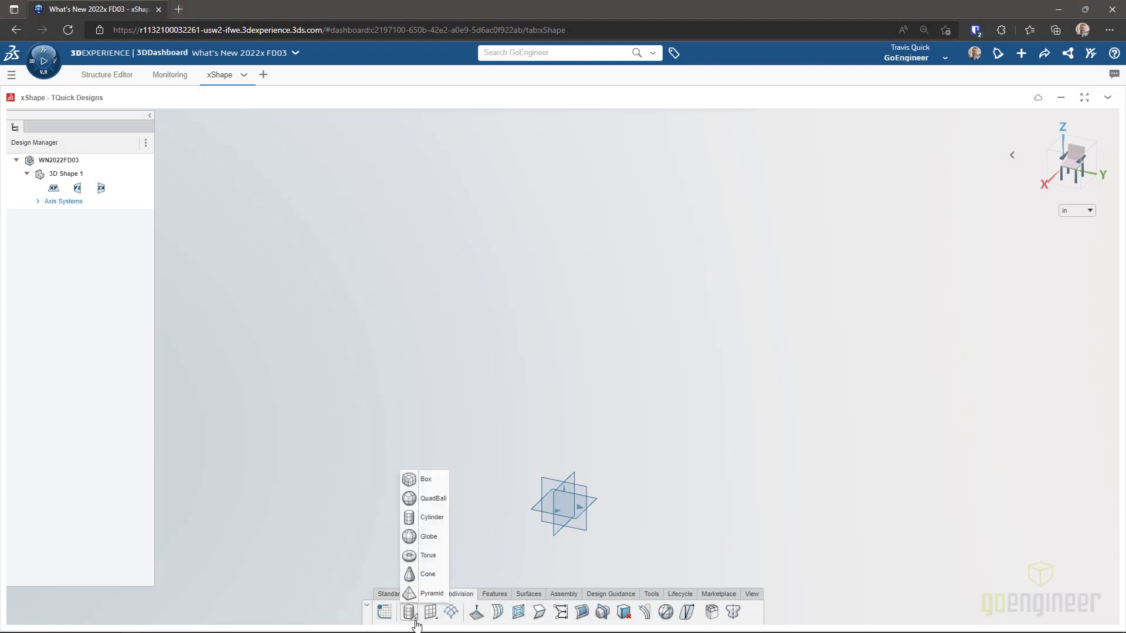
click(431, 518)
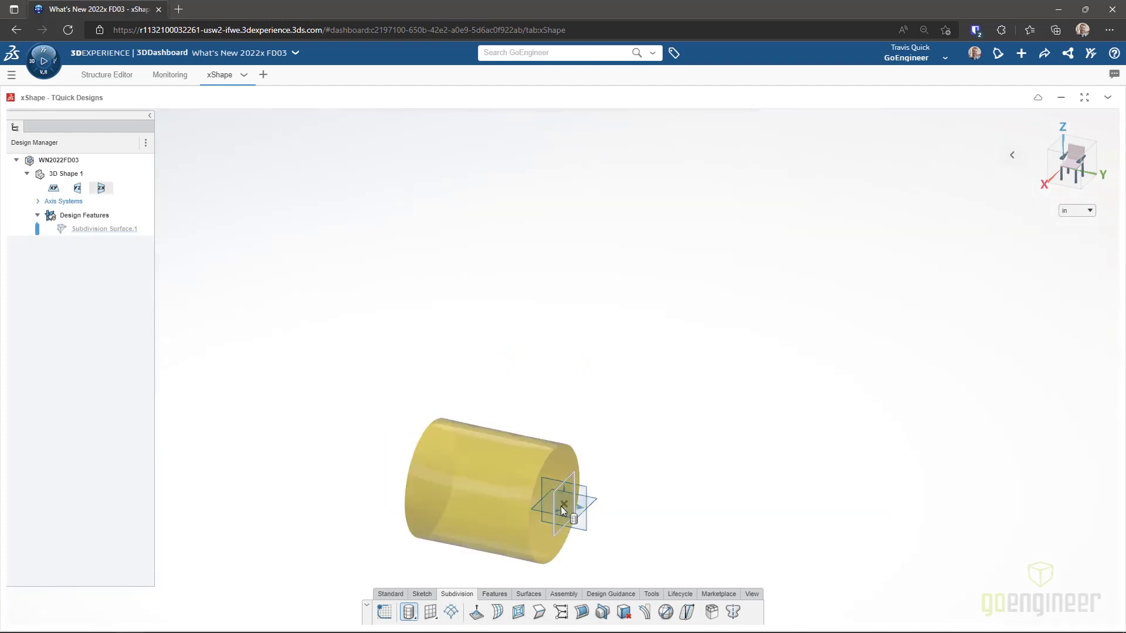
click(566, 507)
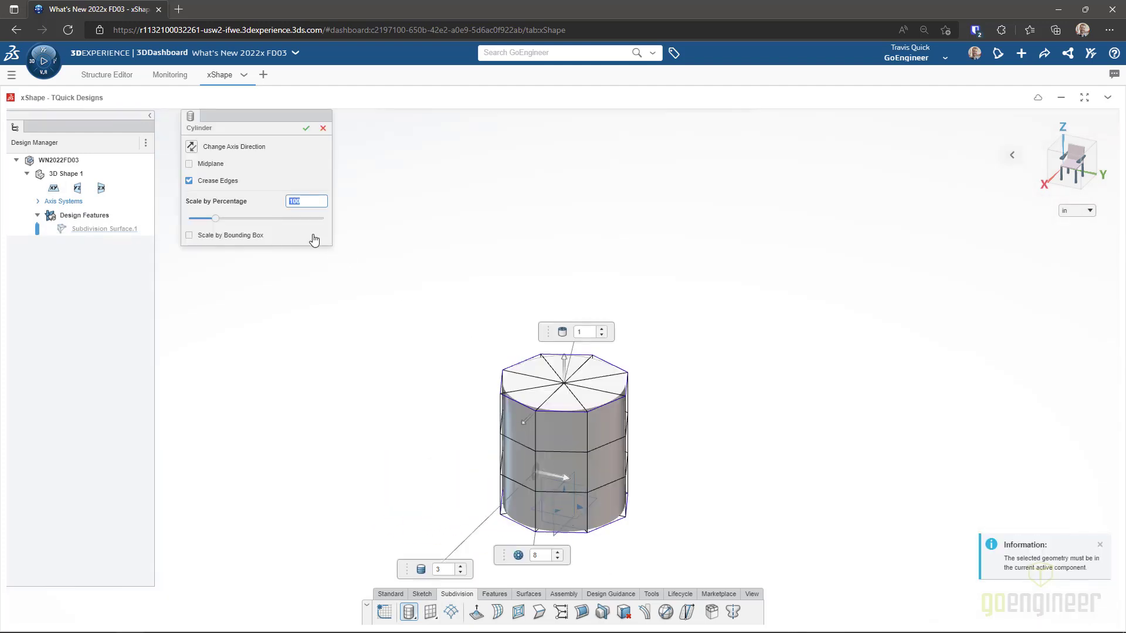
Scale the cylinder non-uniformly by bounding box to 4 in along X, 4 in along Y and 12 in along Z.
click(198, 236)
click(194, 253)
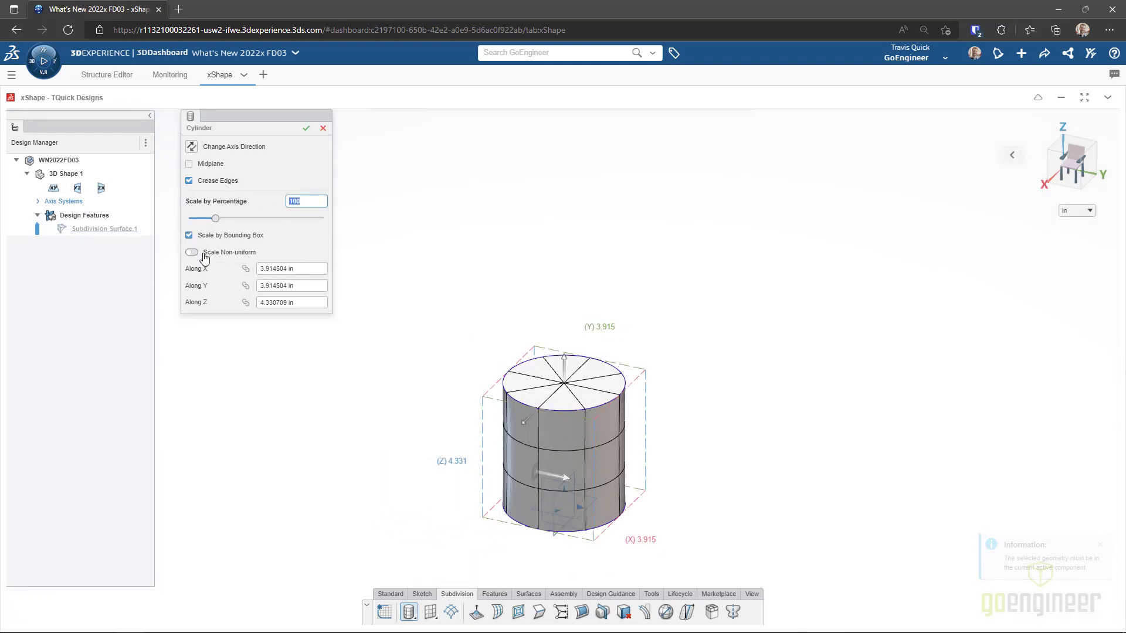
click(285, 268)
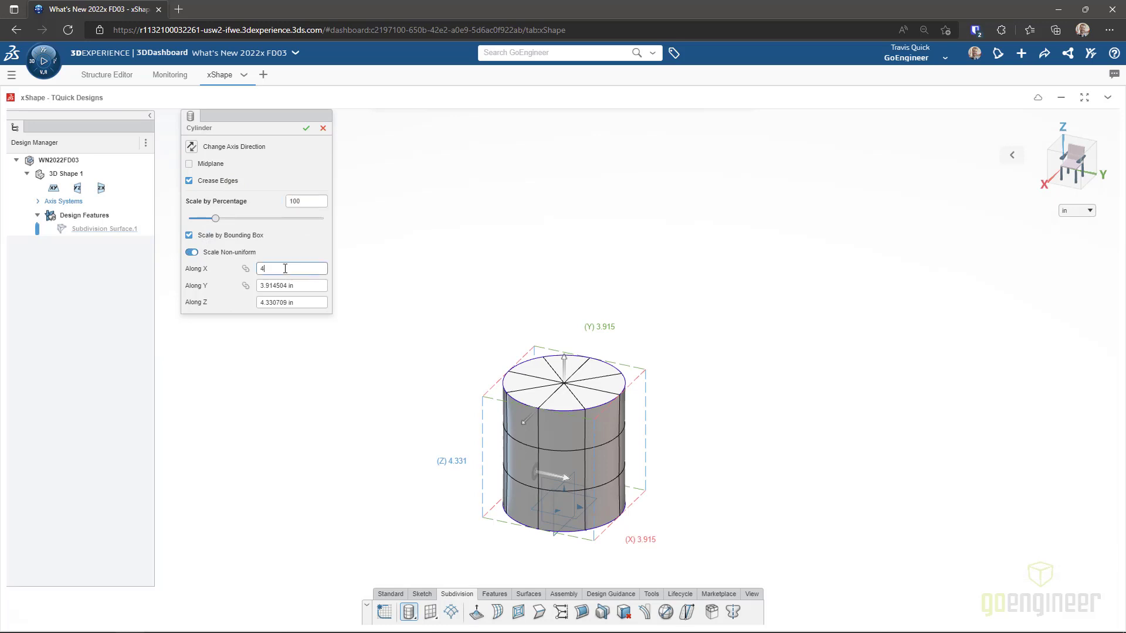
key(Return)
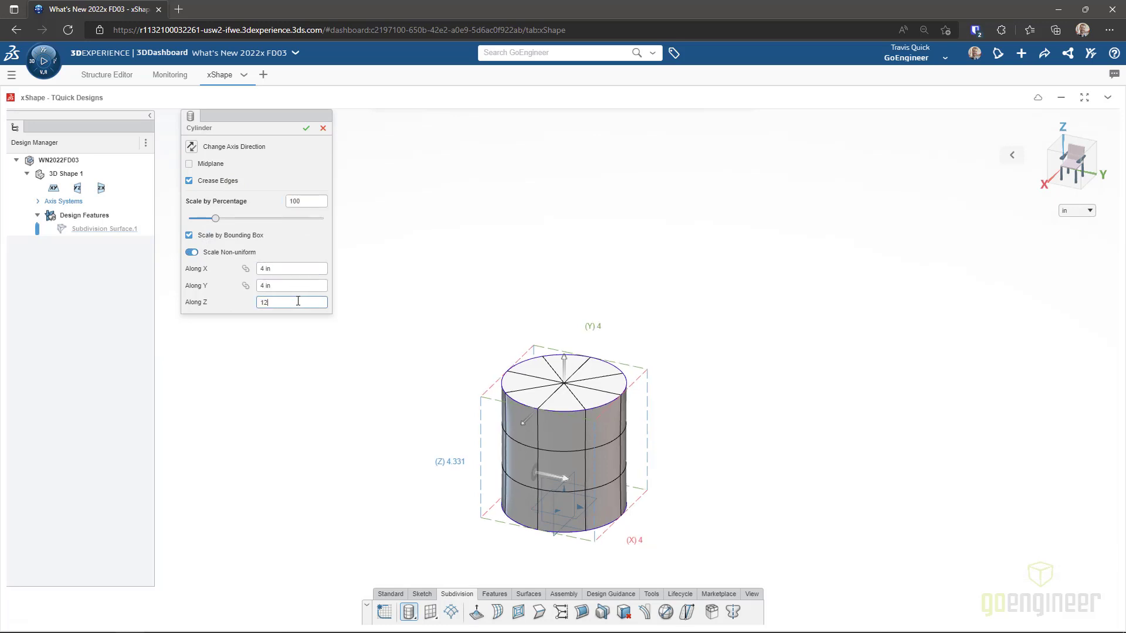
click(297, 301)
text(12)
key(Return)
Sketch a circle about 2.4 in in diameter, centred on the origin at the base of the flared body.
click(422, 594)
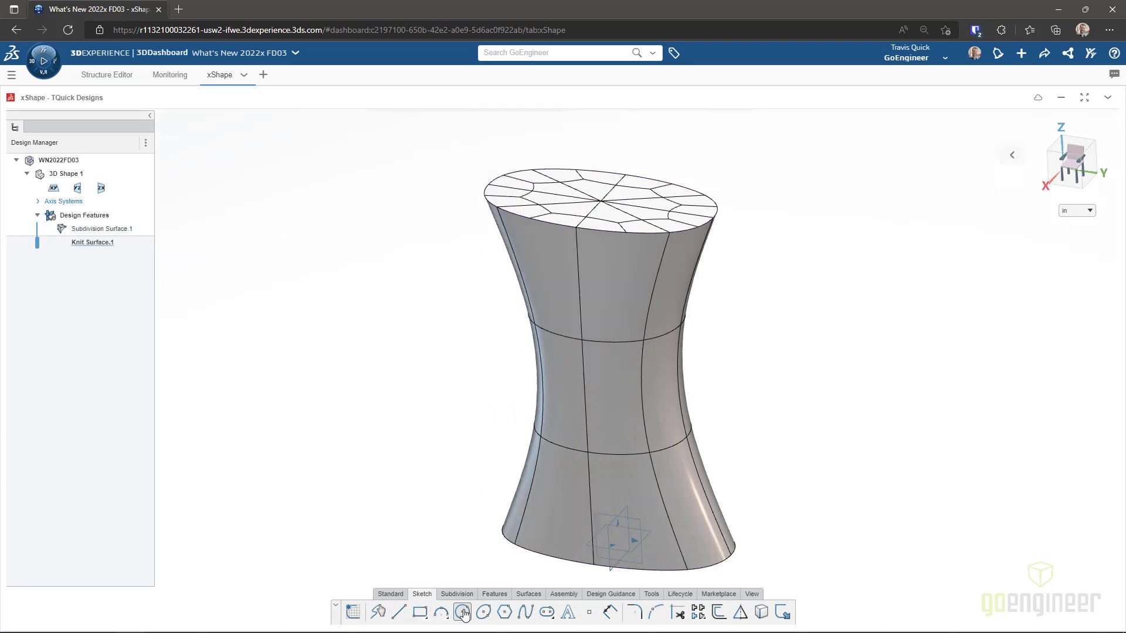
click(462, 613)
click(635, 548)
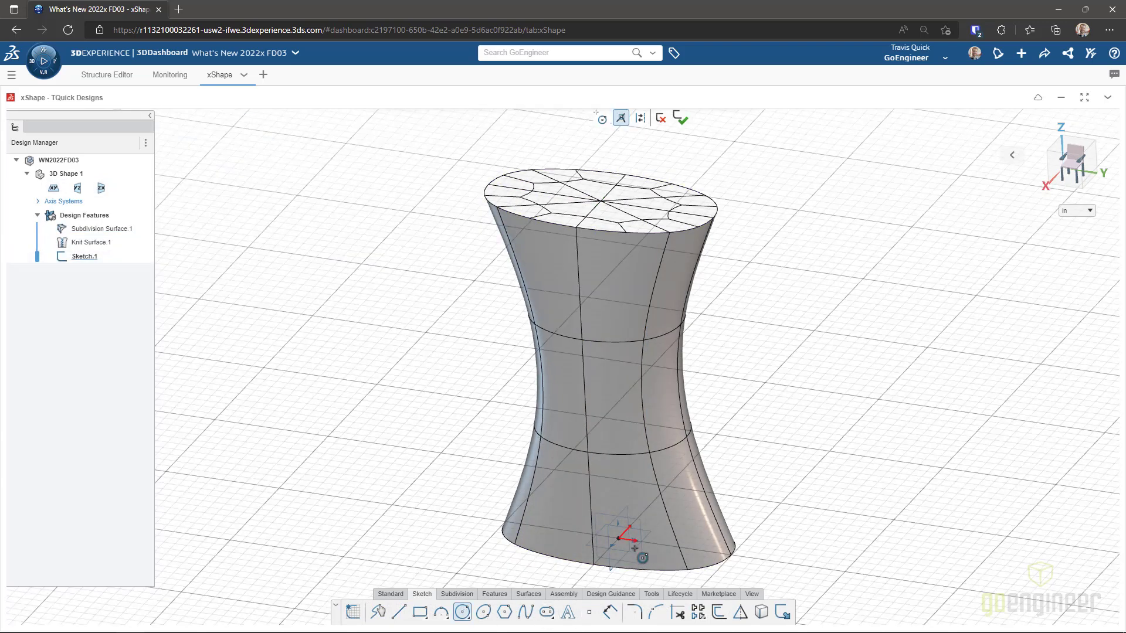
click(618, 538)
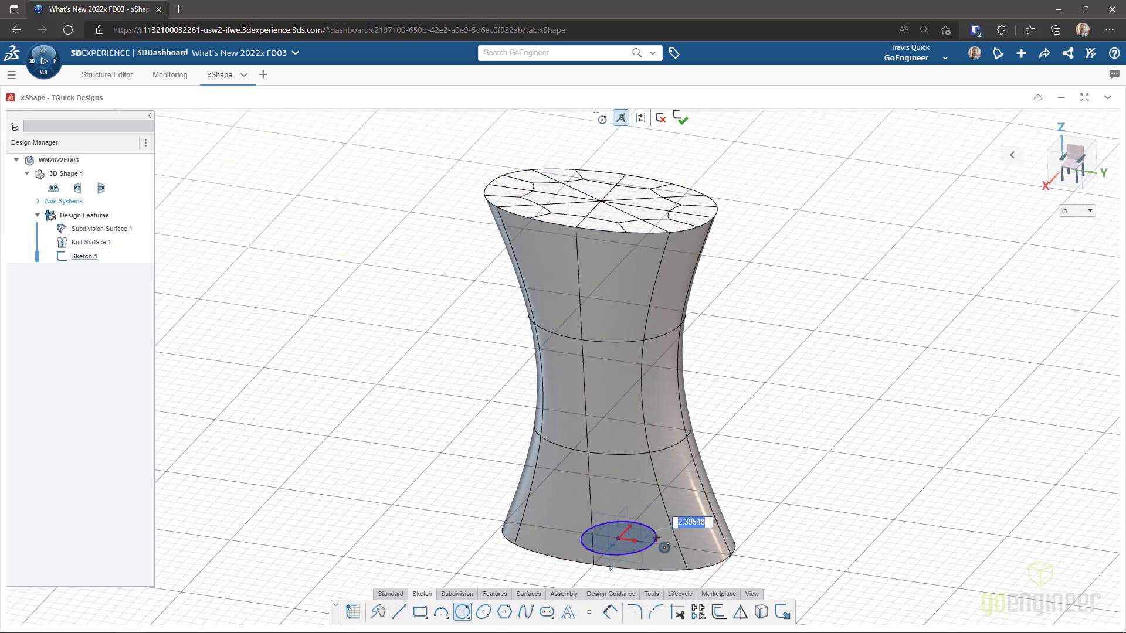
Extrude the circle sketch as a solid cut with the Through all both end condition.
click(494, 594)
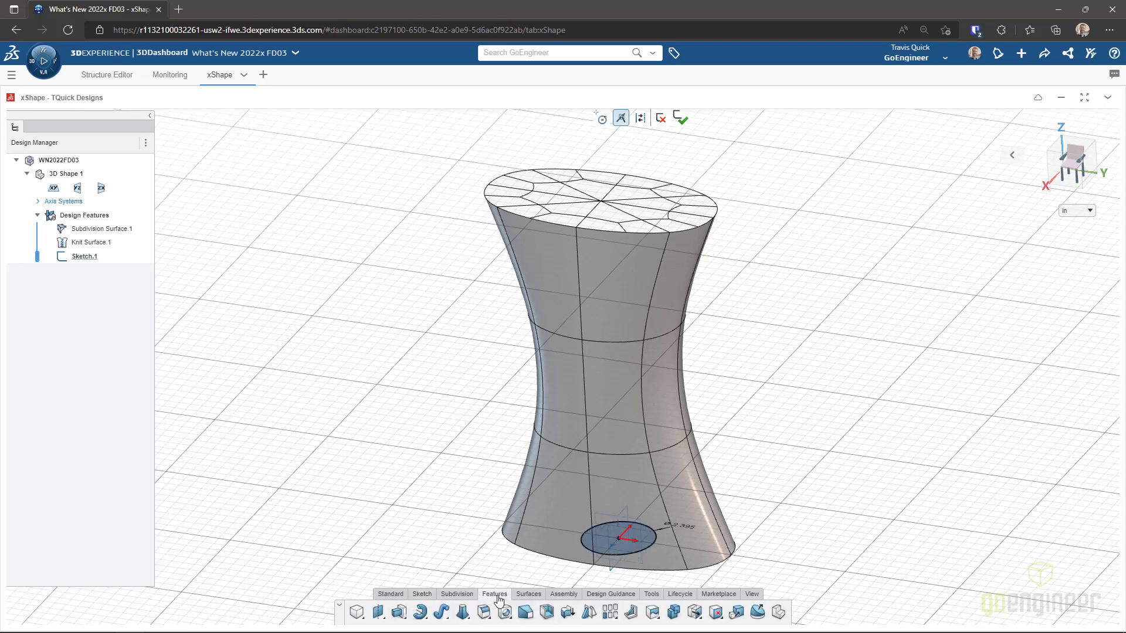
click(400, 612)
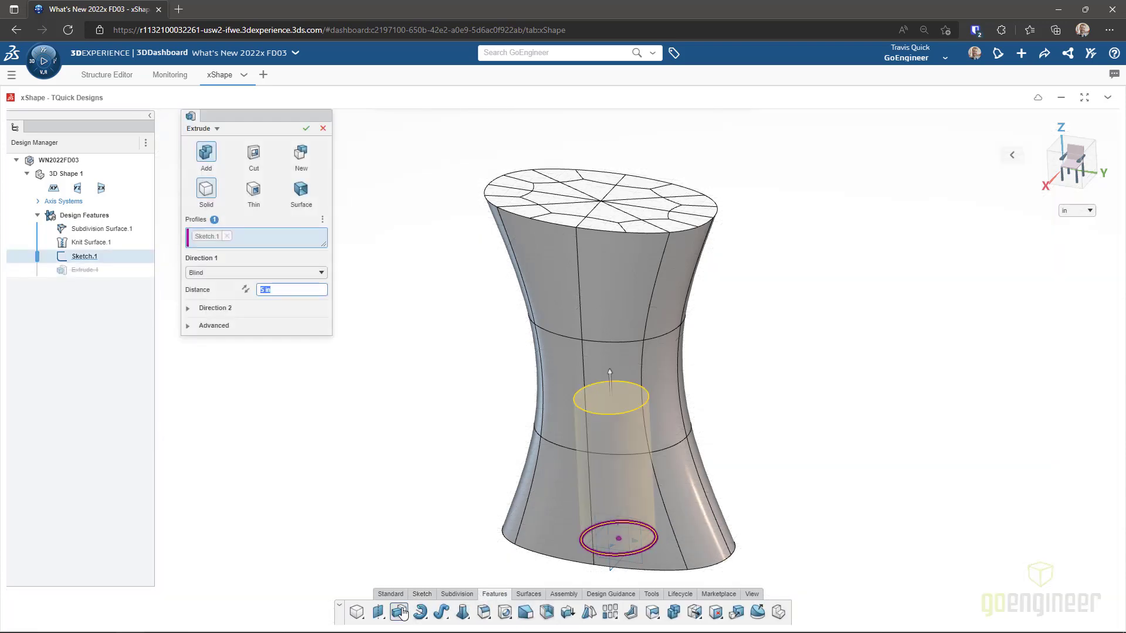
click(254, 154)
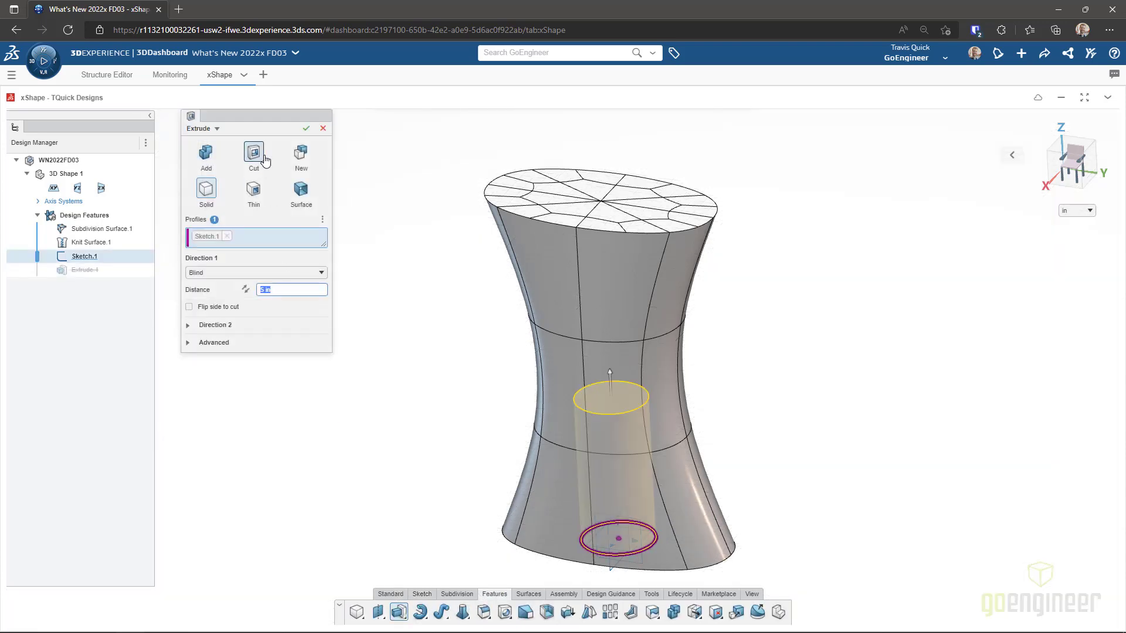
click(252, 272)
click(245, 310)
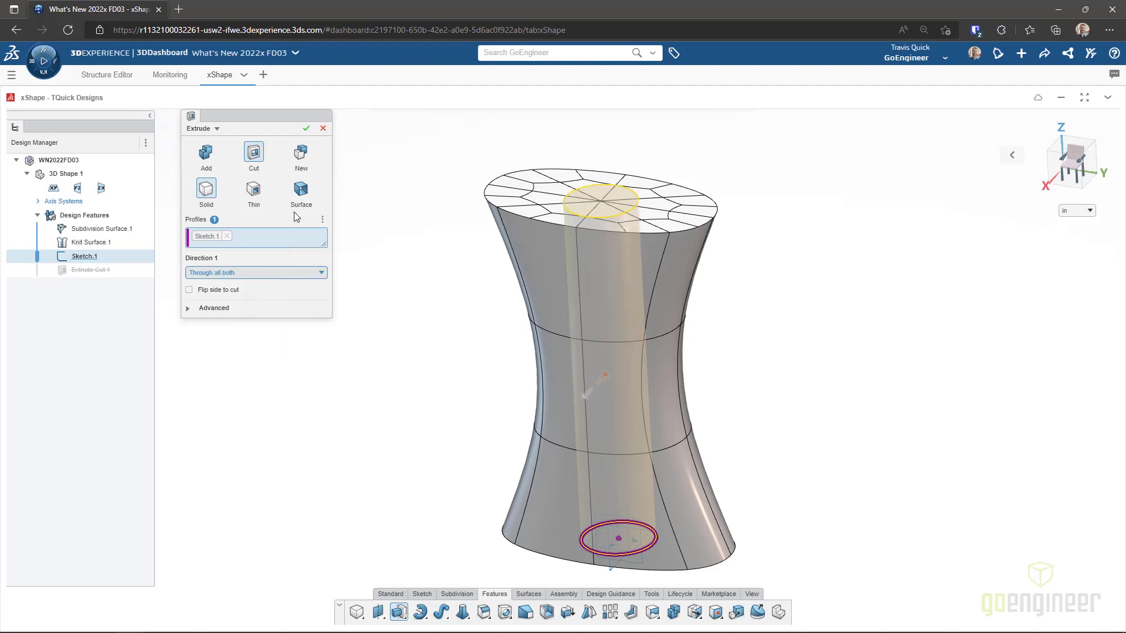
click(306, 128)
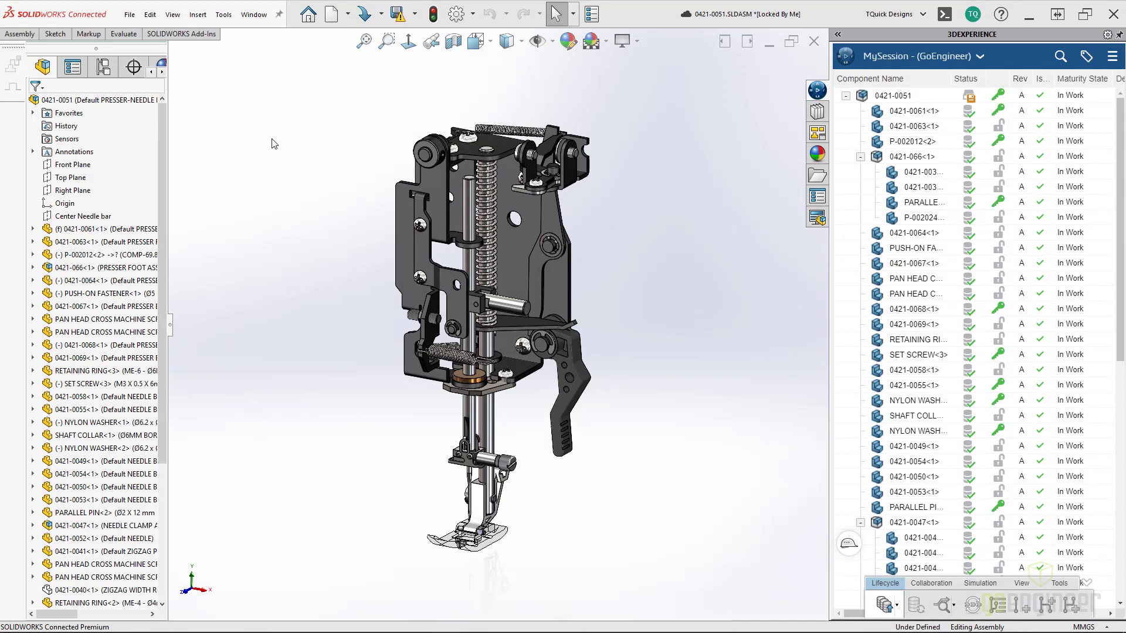
In SOLIDWORKS, box-select the needle and presser foot components of assembly 0421-0051 and lock them.
drag(351, 76, 534, 598)
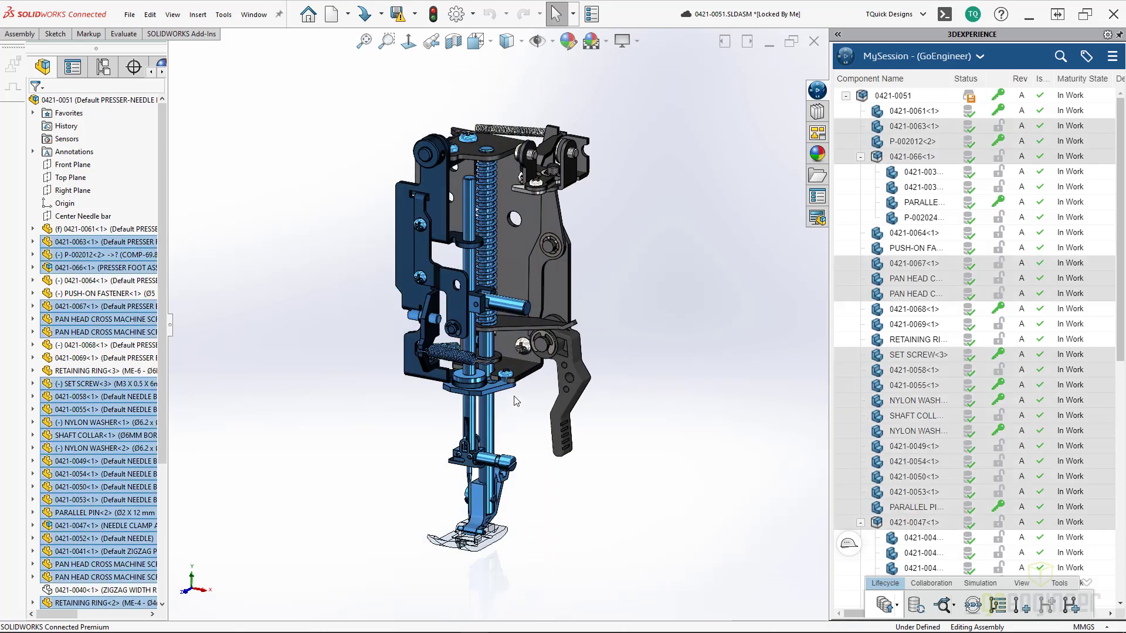
key(s)
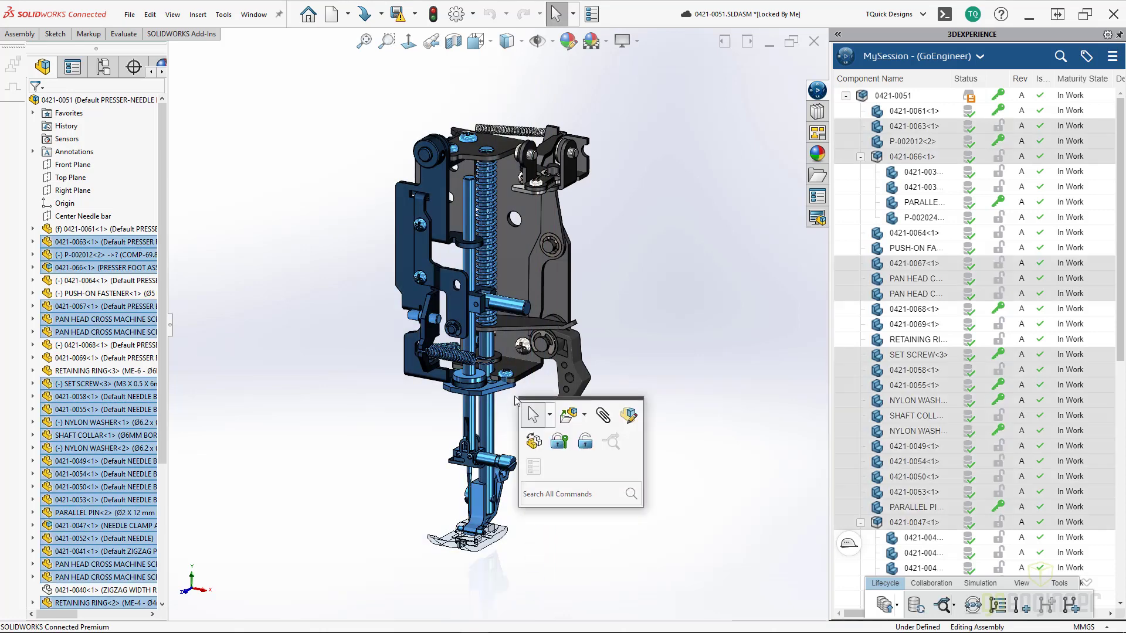
click(560, 444)
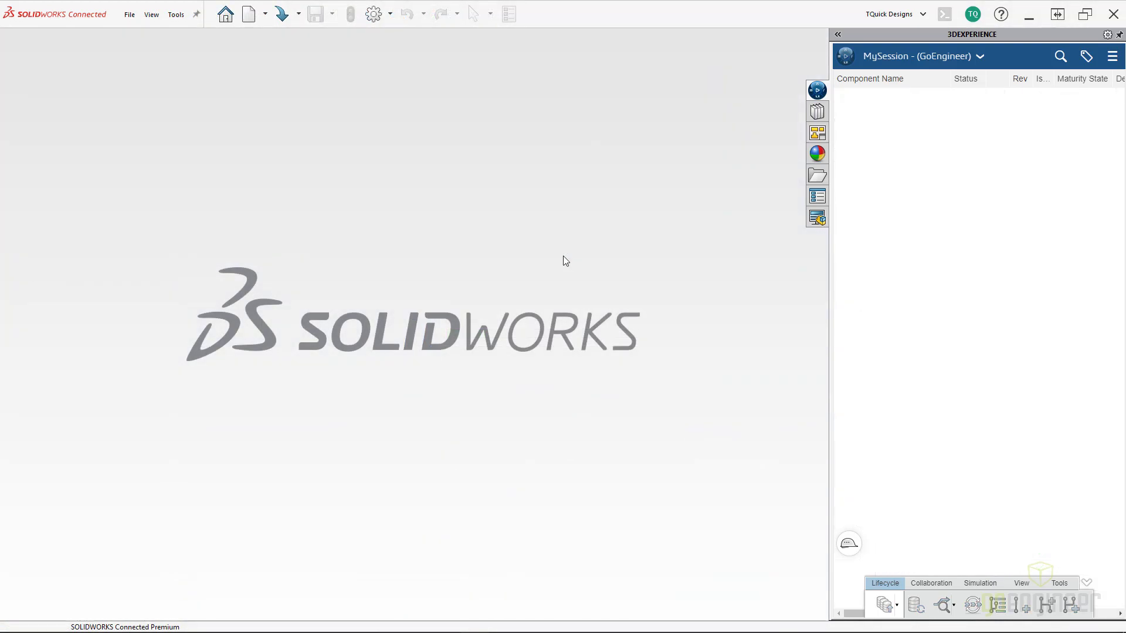
Switch SOLIDWORKS to Work Offline mode and accept the offline conditions.
click(973, 17)
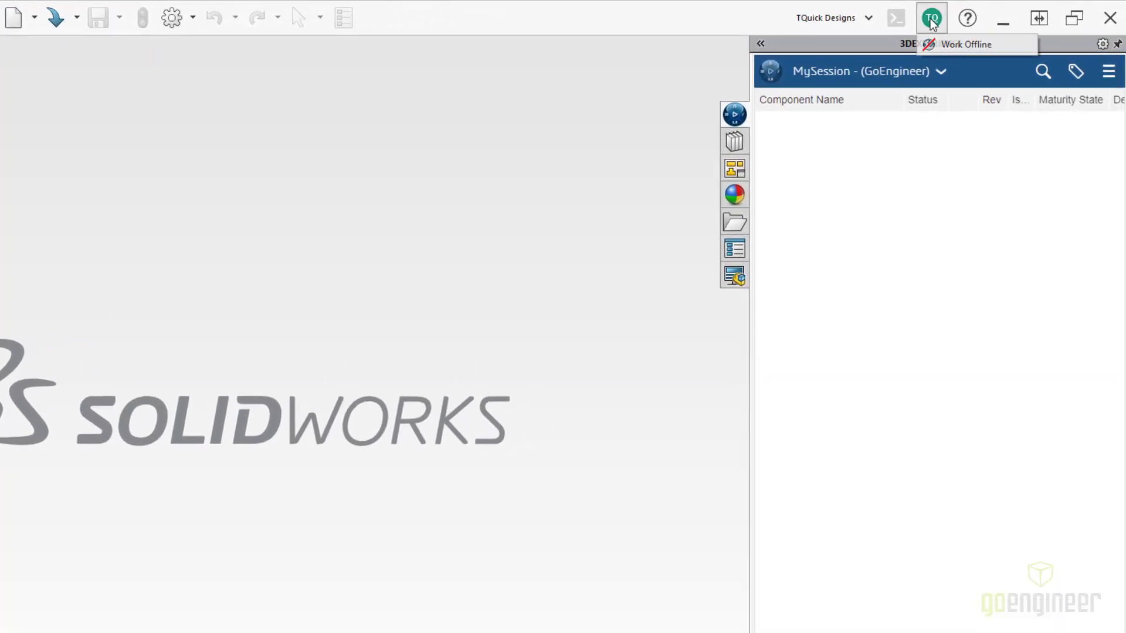
click(952, 44)
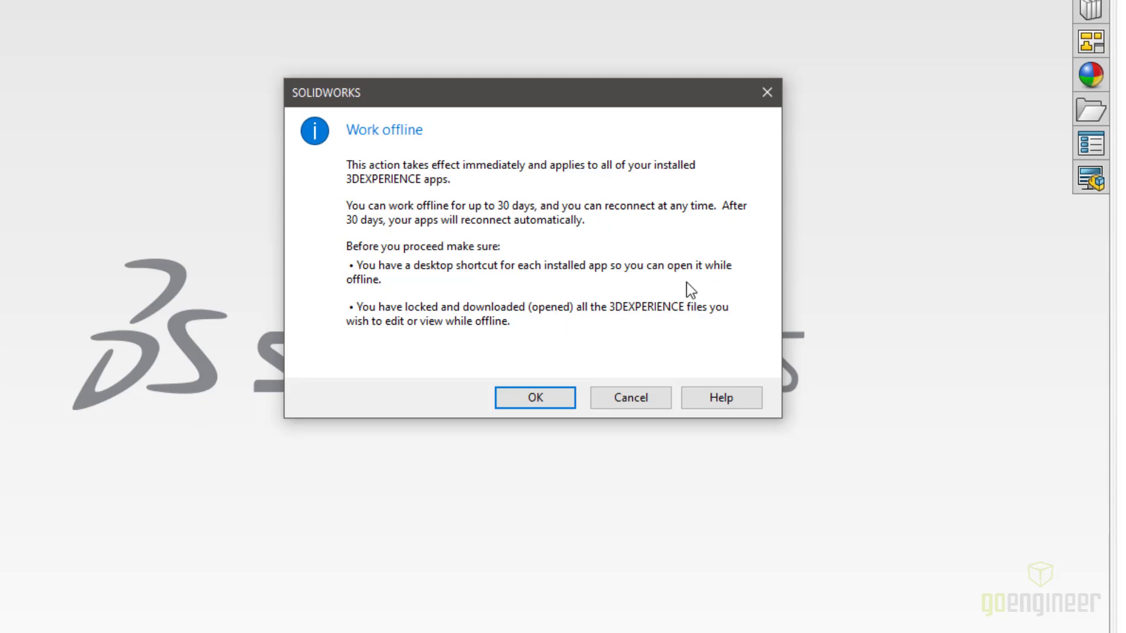
click(524, 408)
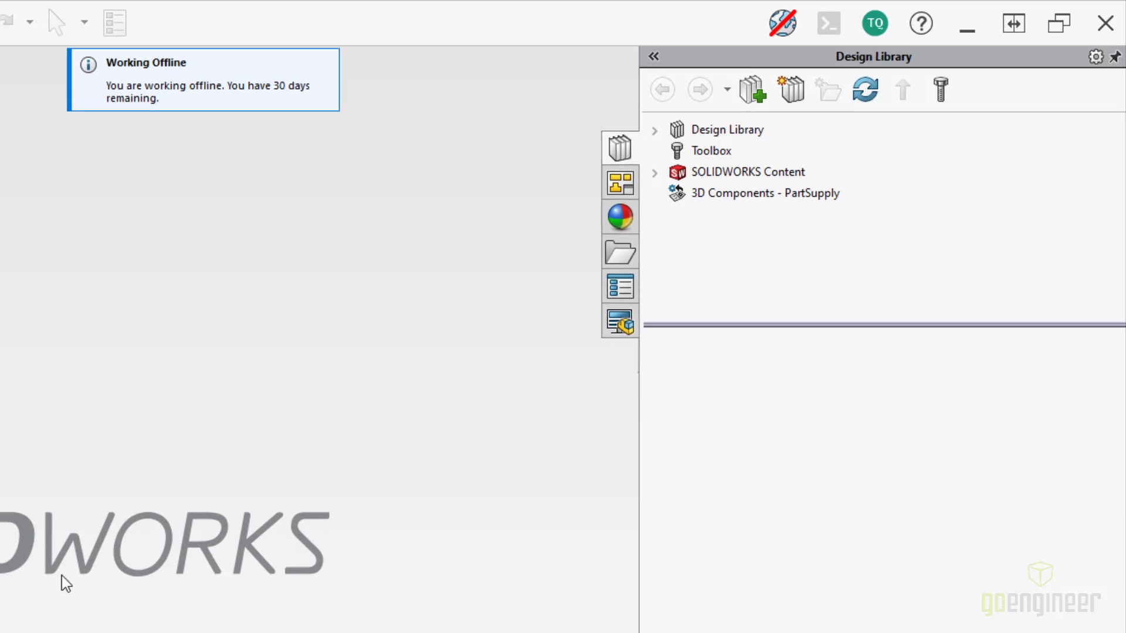
Open assembly 0421-0051 from the 3DEXPERIENCE files on This PC.
click(616, 325)
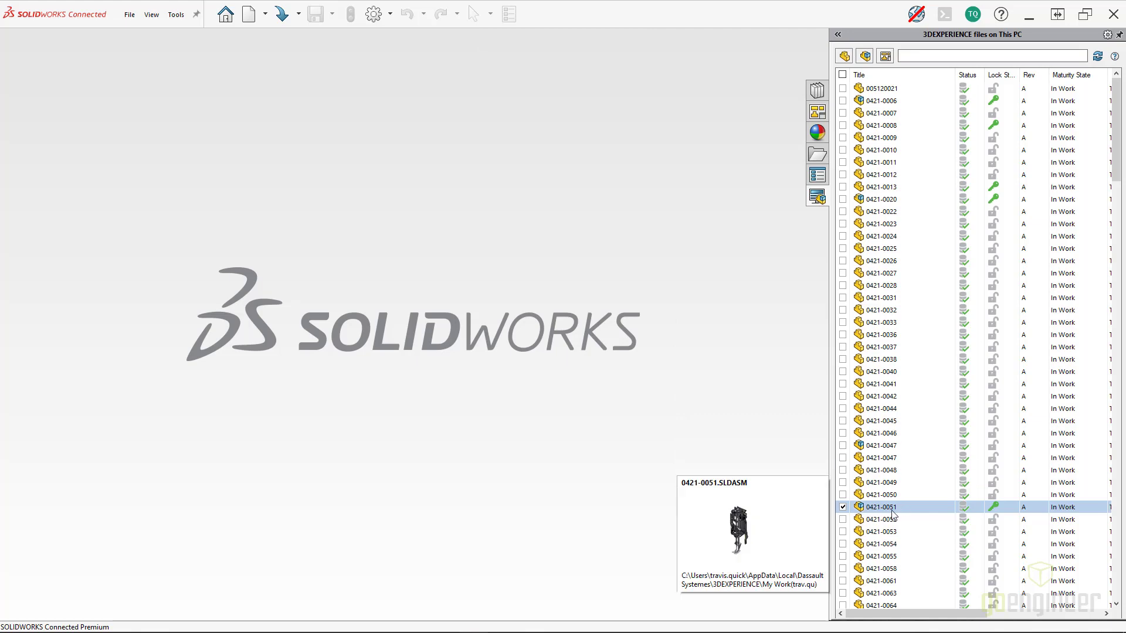
drag(883, 507, 867, 507)
drag(451, 269, 451, 270)
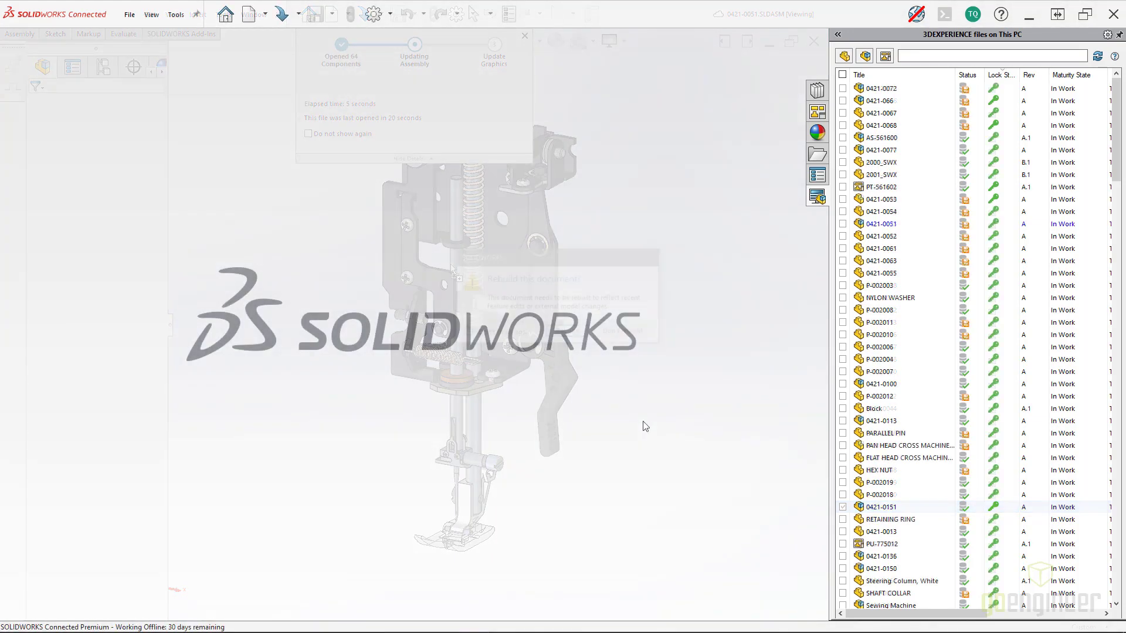
Start reconnecting SOLIDWORKS to the 3DEXPERIENCE platform.
click(918, 16)
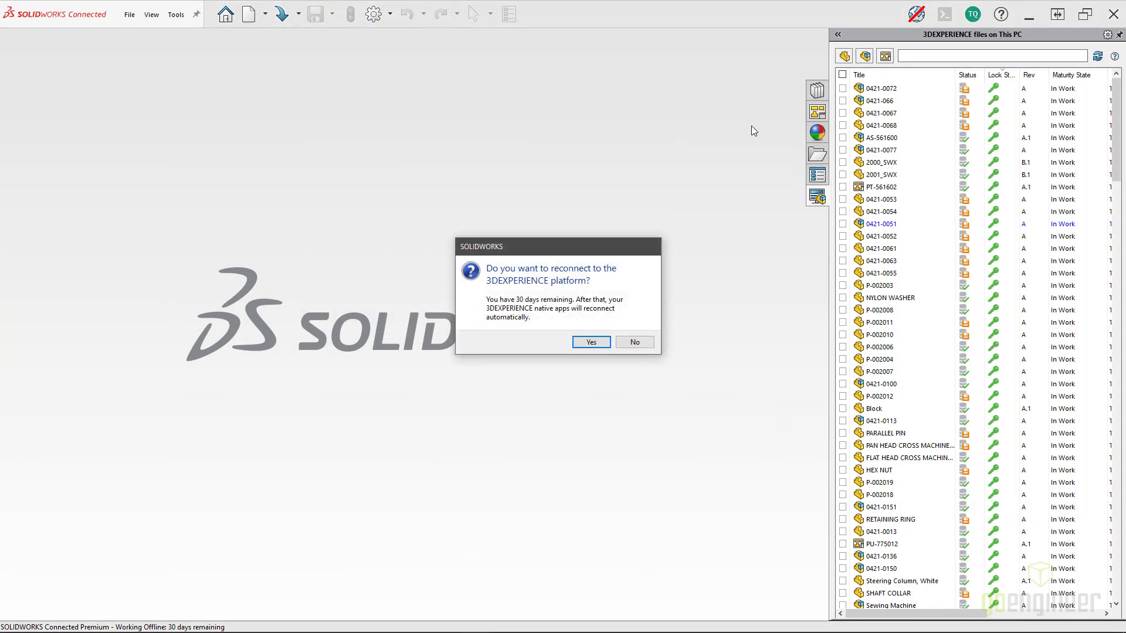